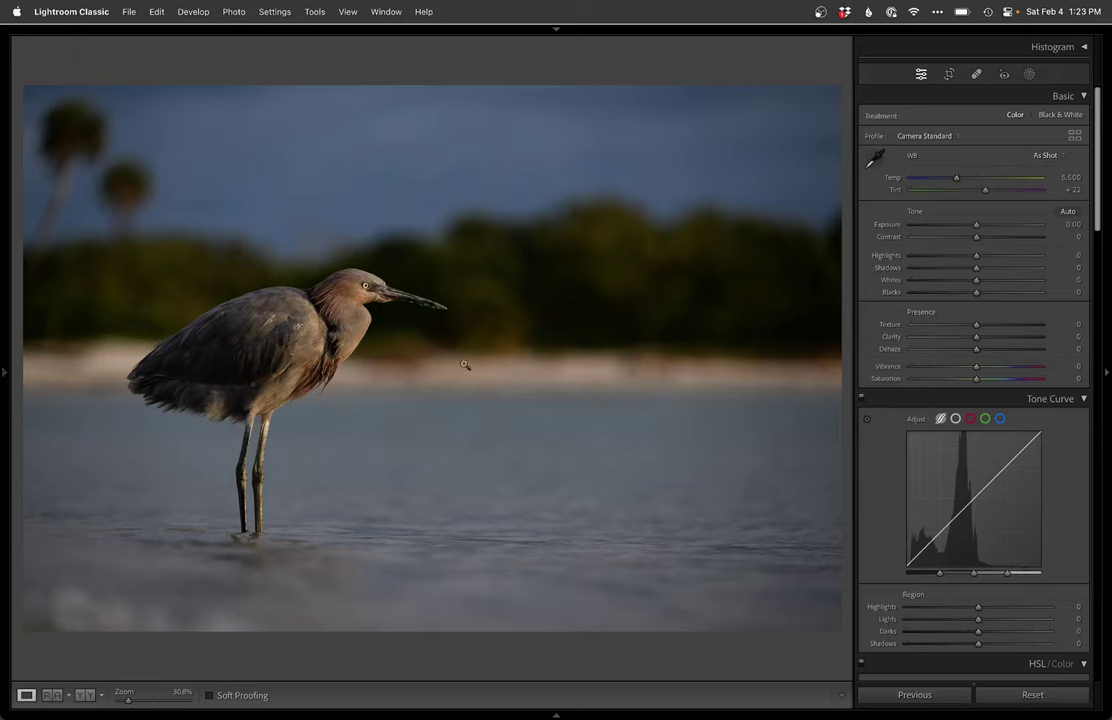
Switch to Safari, scroll to the course cards and open Learn Wildlife Photography Online
key(alt)
key(super+Tab)
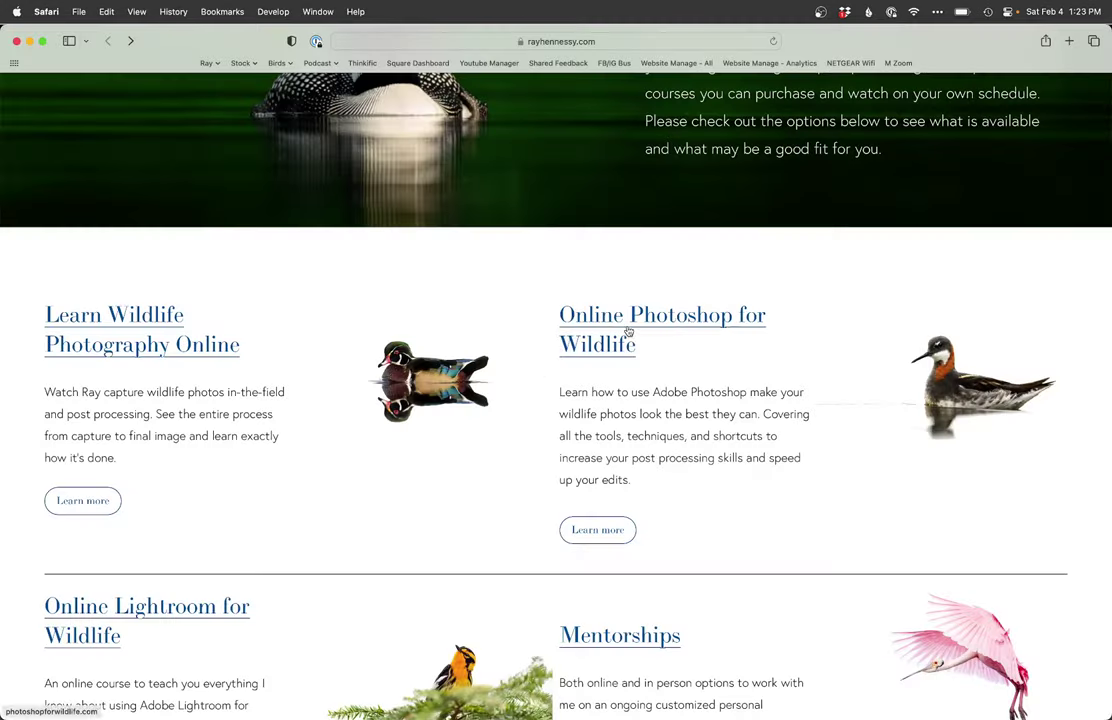
scroll(622, 195, up, 5)
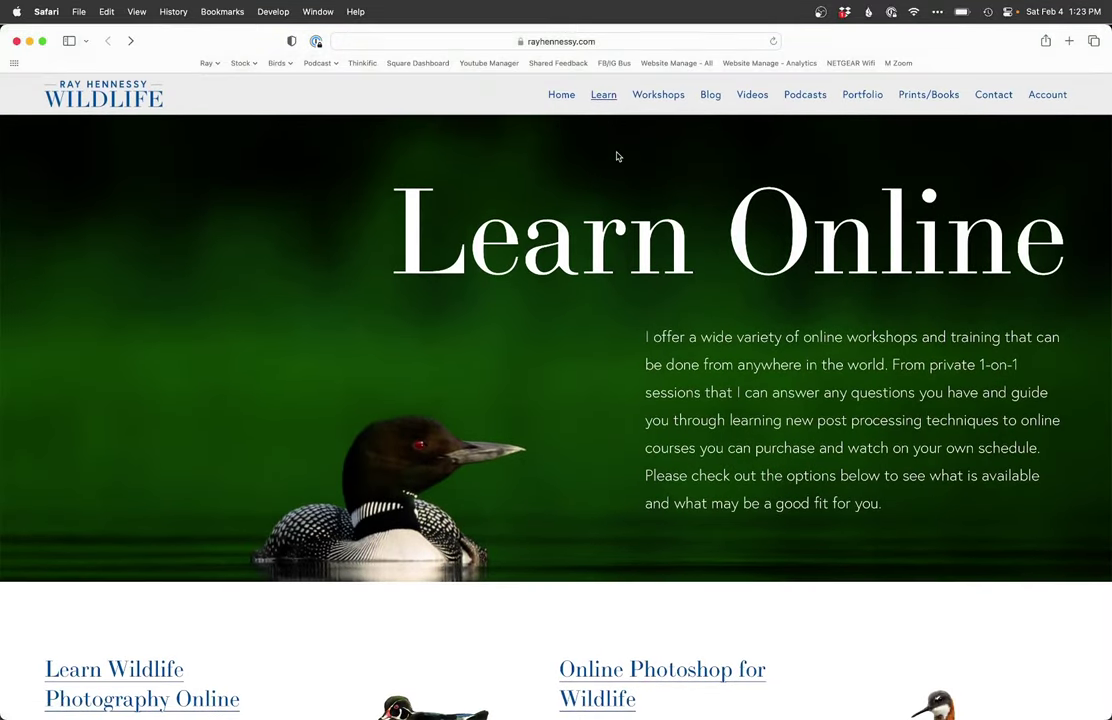
mouse_move(603, 100)
scroll(500, 604, down, 8)
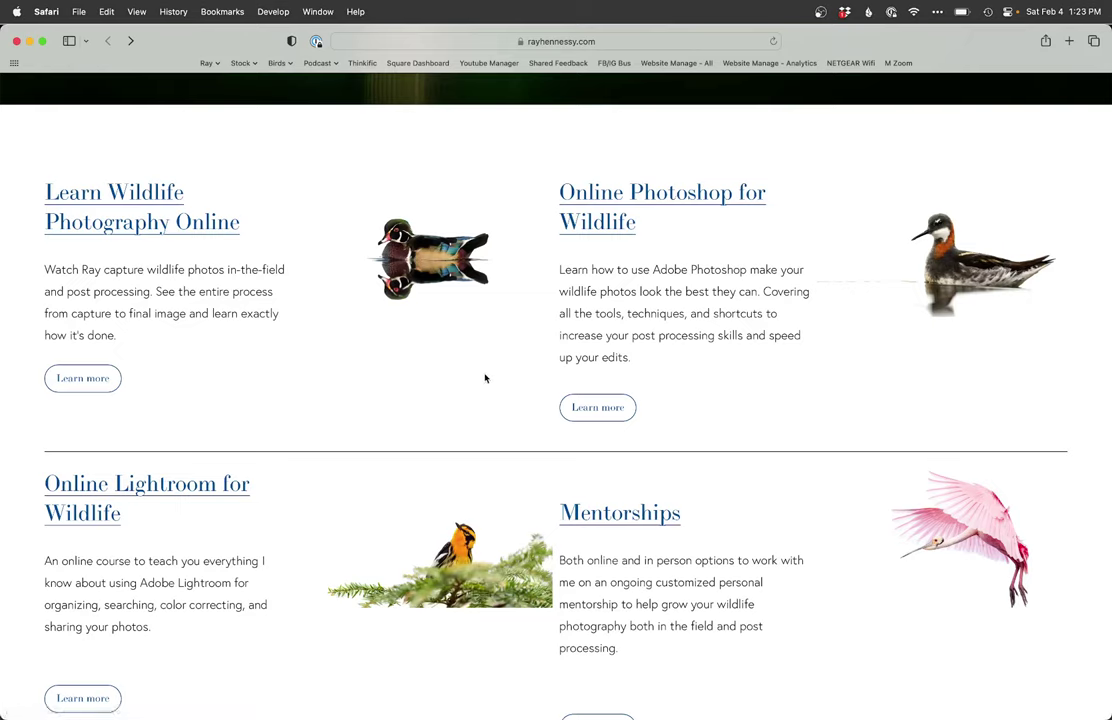
click(97, 380)
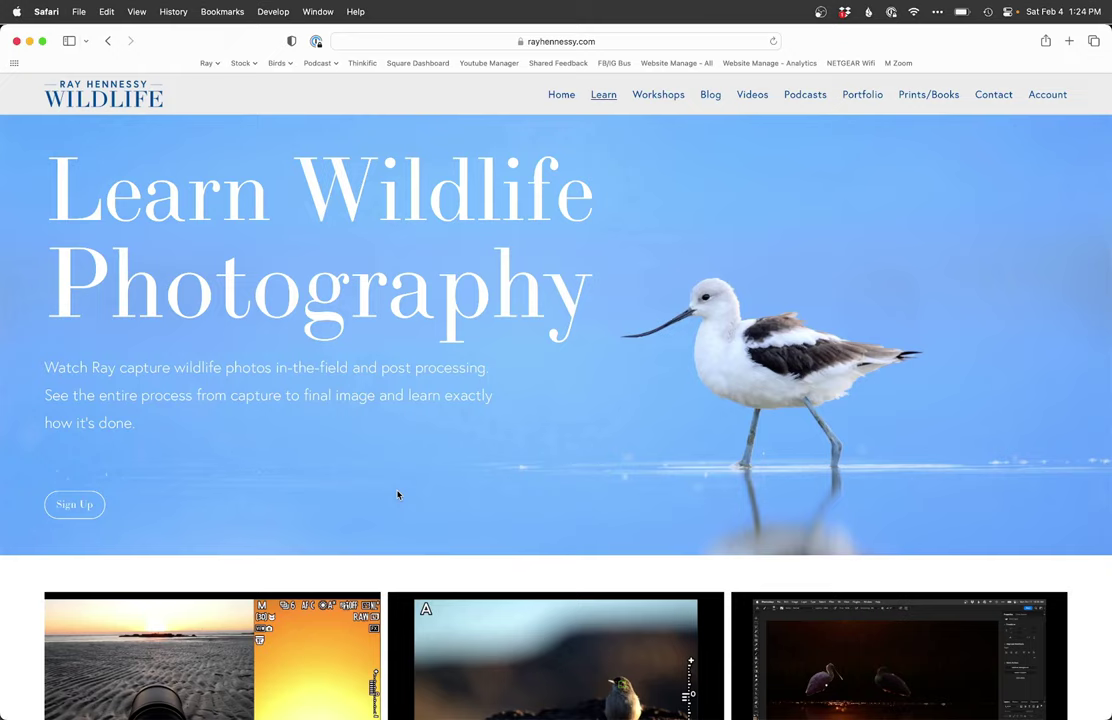
Browse the course page's subscription chart and lessons, then return to the egret in Lightroom Classic
scroll(397, 494, down, 10)
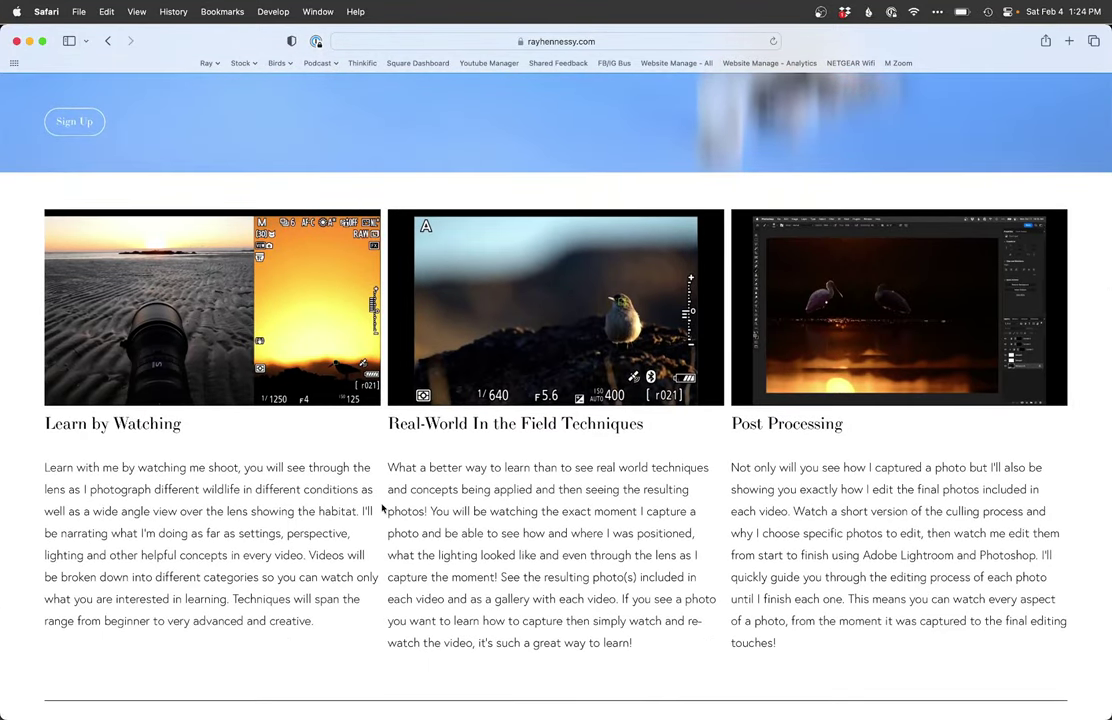
scroll(382, 510, down, 20)
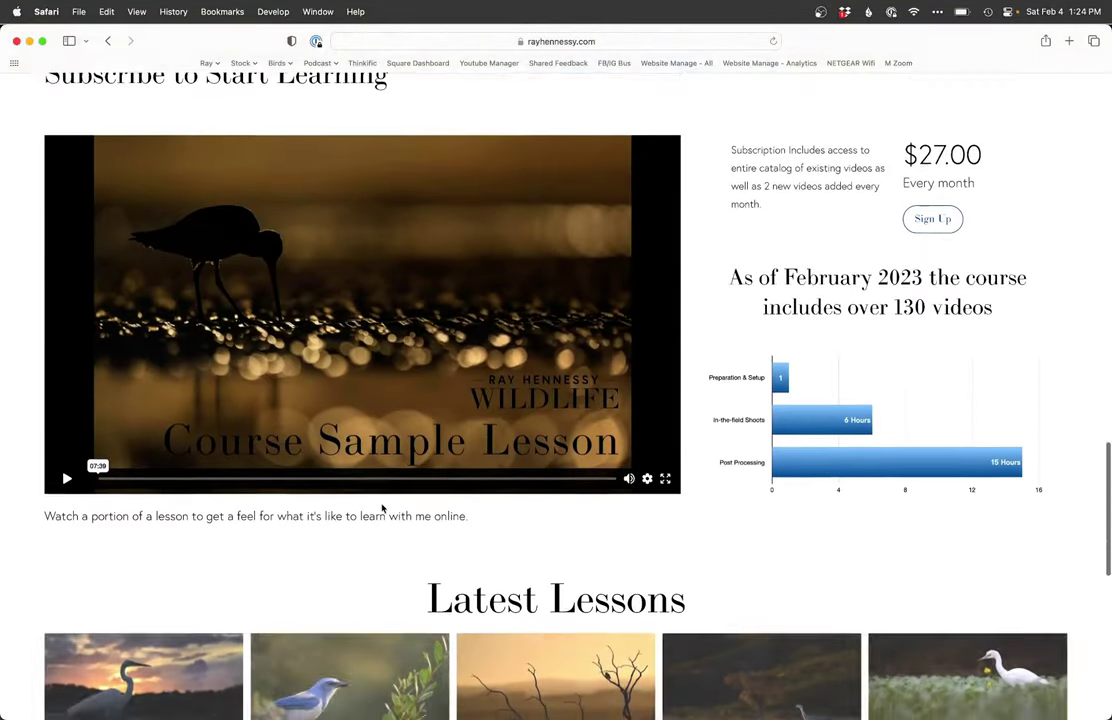
scroll(382, 510, up, 3)
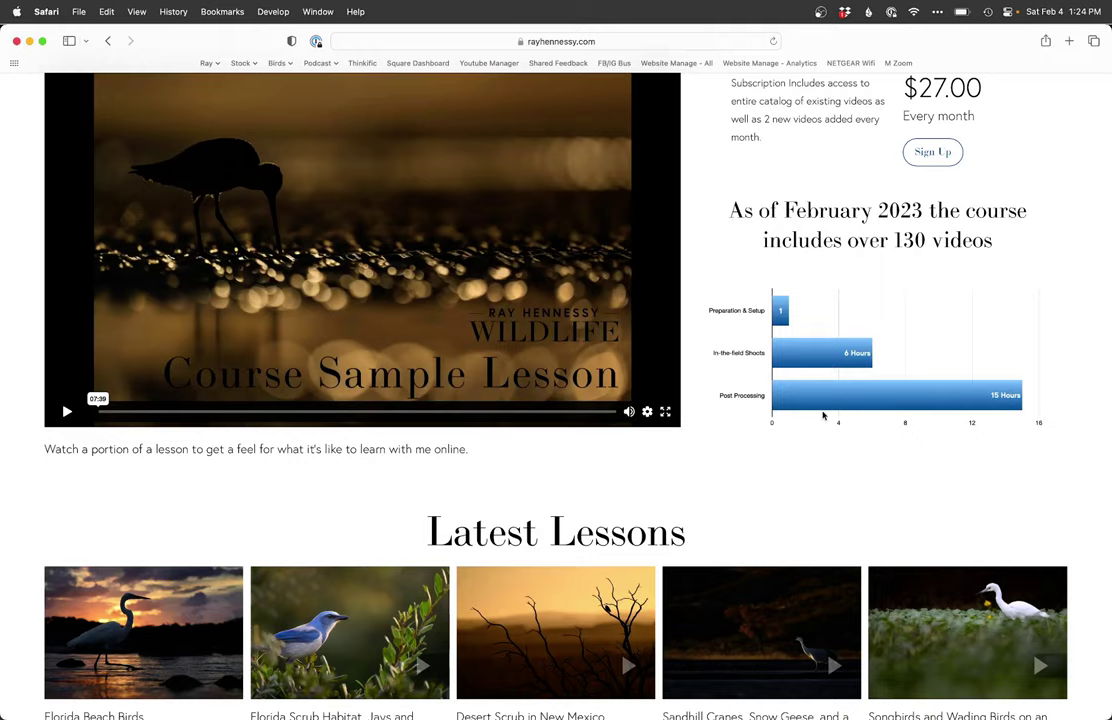
scroll(757, 437, up, 15)
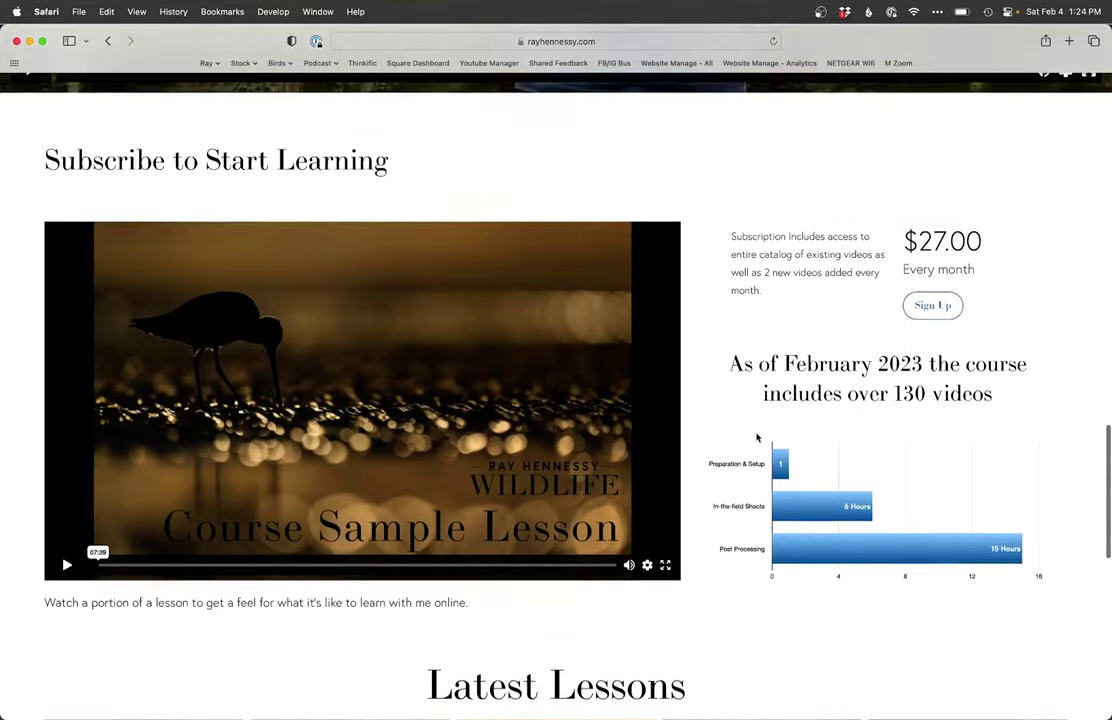
scroll(757, 437, up, 1)
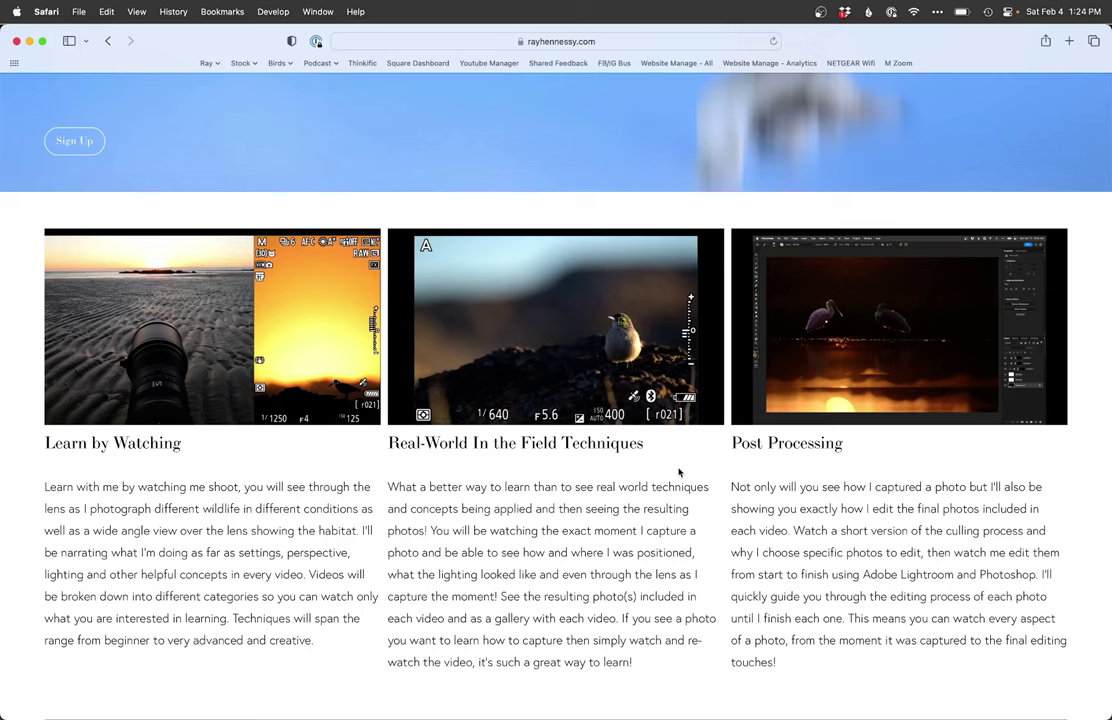
key(super+Tab)
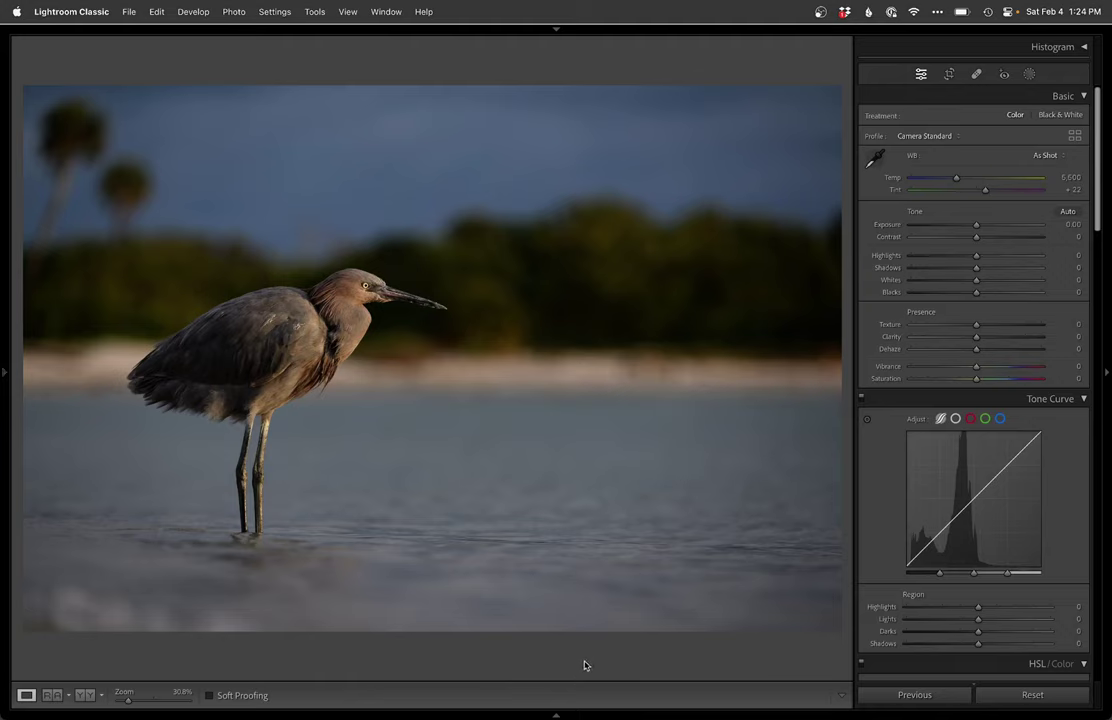
key(super+equal)
key(i)
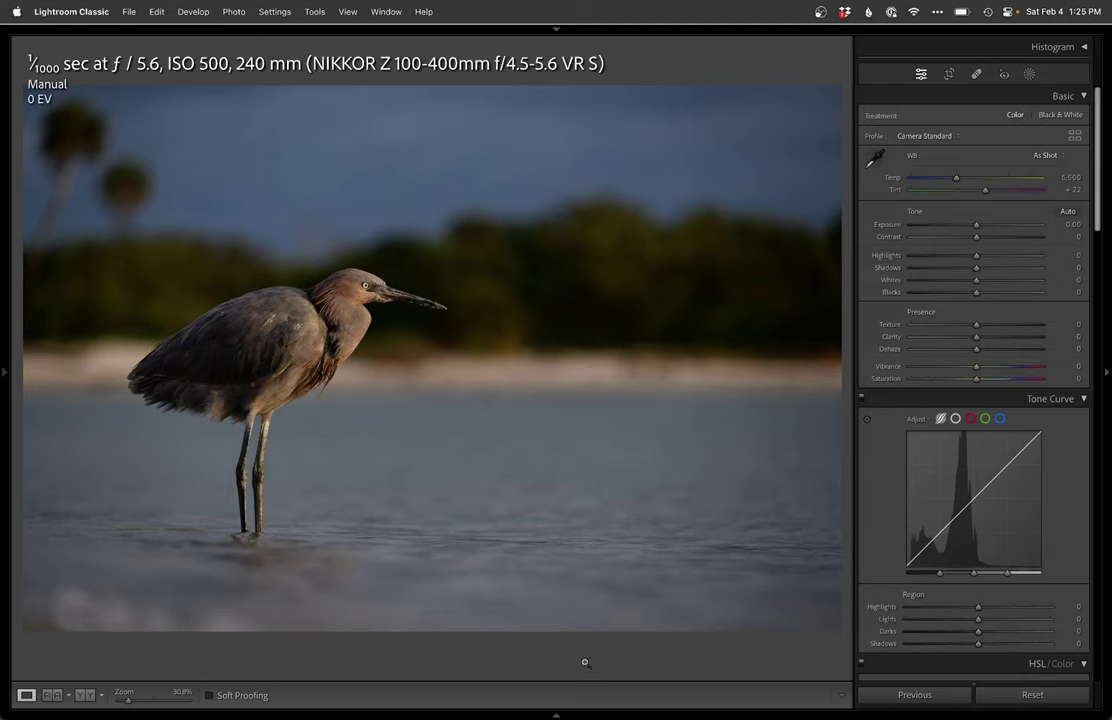
key(i)
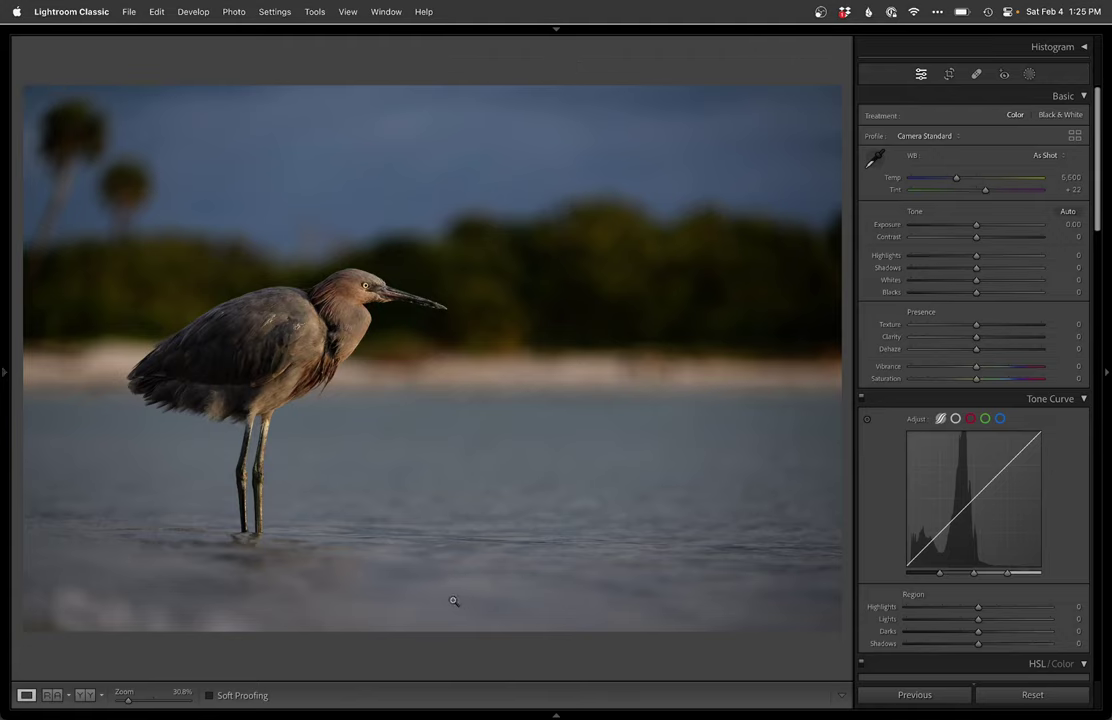
Straighten the egret photo by −1.58° along the horizon and tighten the crop at Original aspect
key(r)
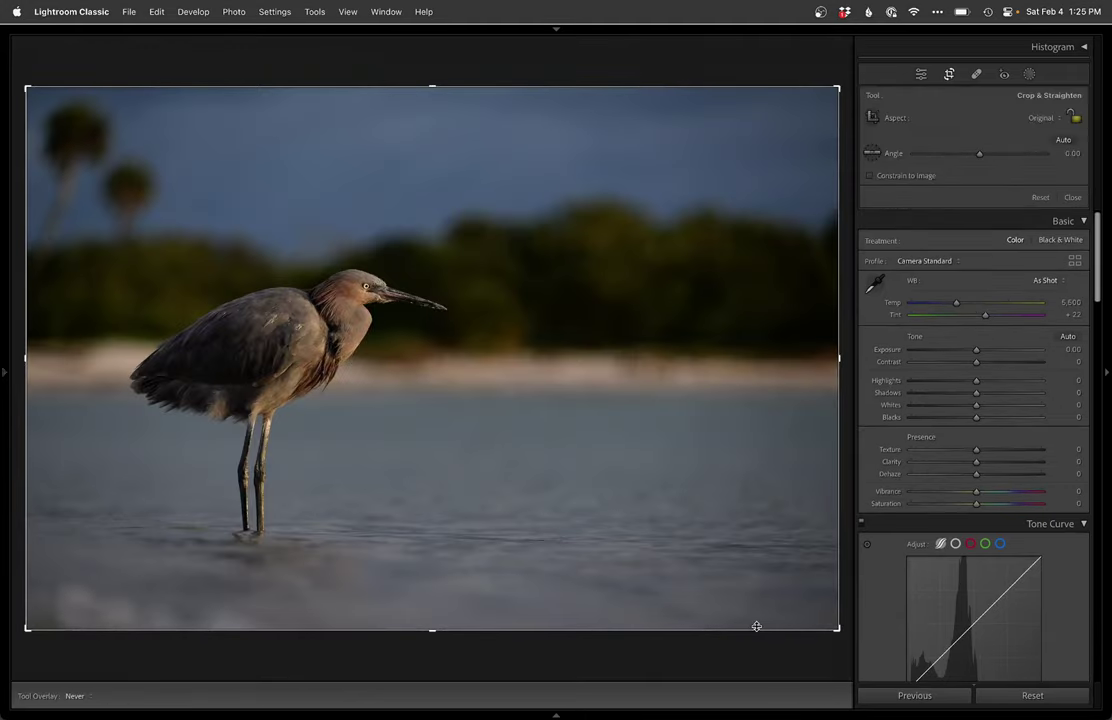
drag(838, 628, 826, 619)
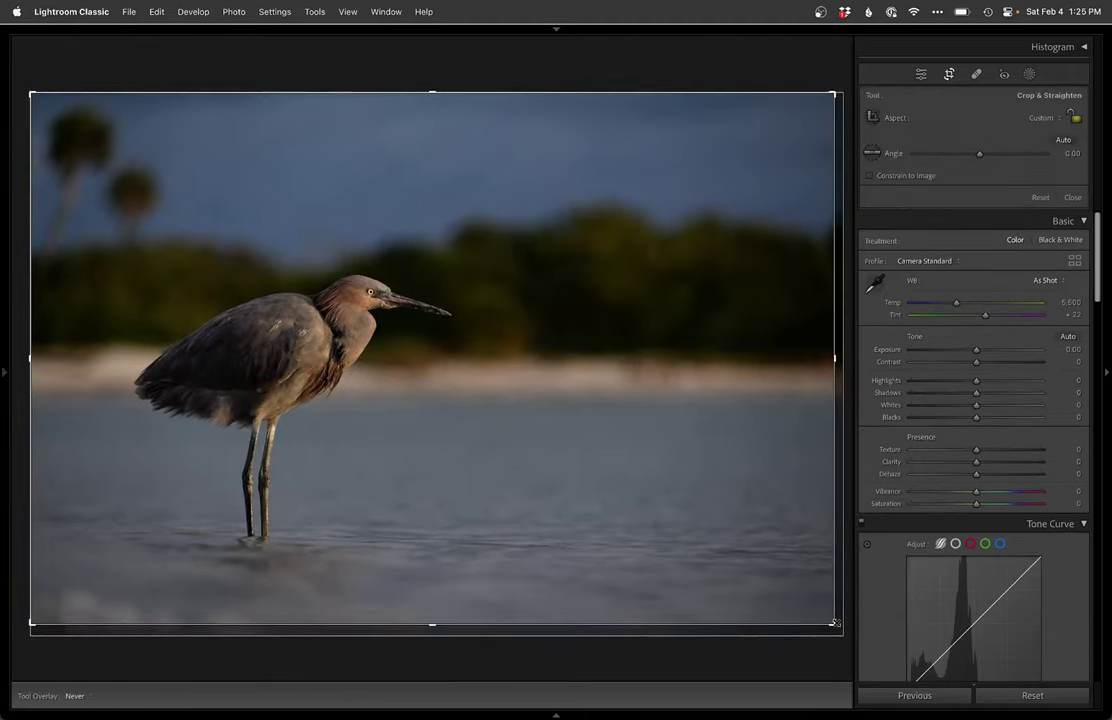
drag(810, 547, 47, 525)
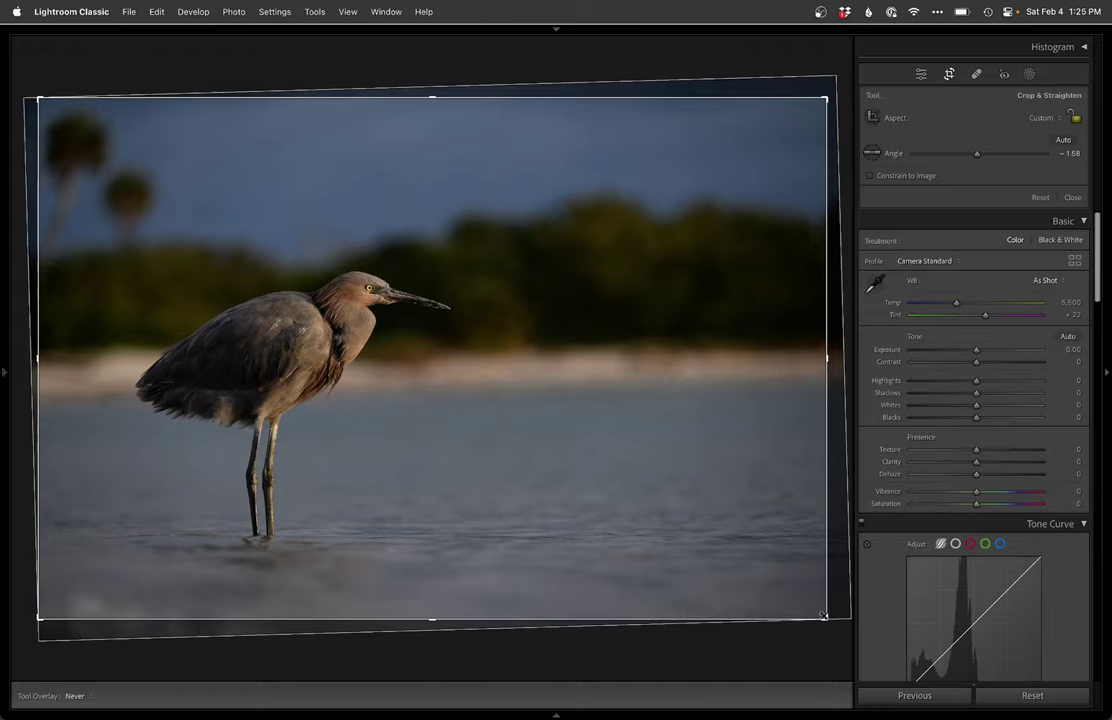
drag(823, 616, 815, 604)
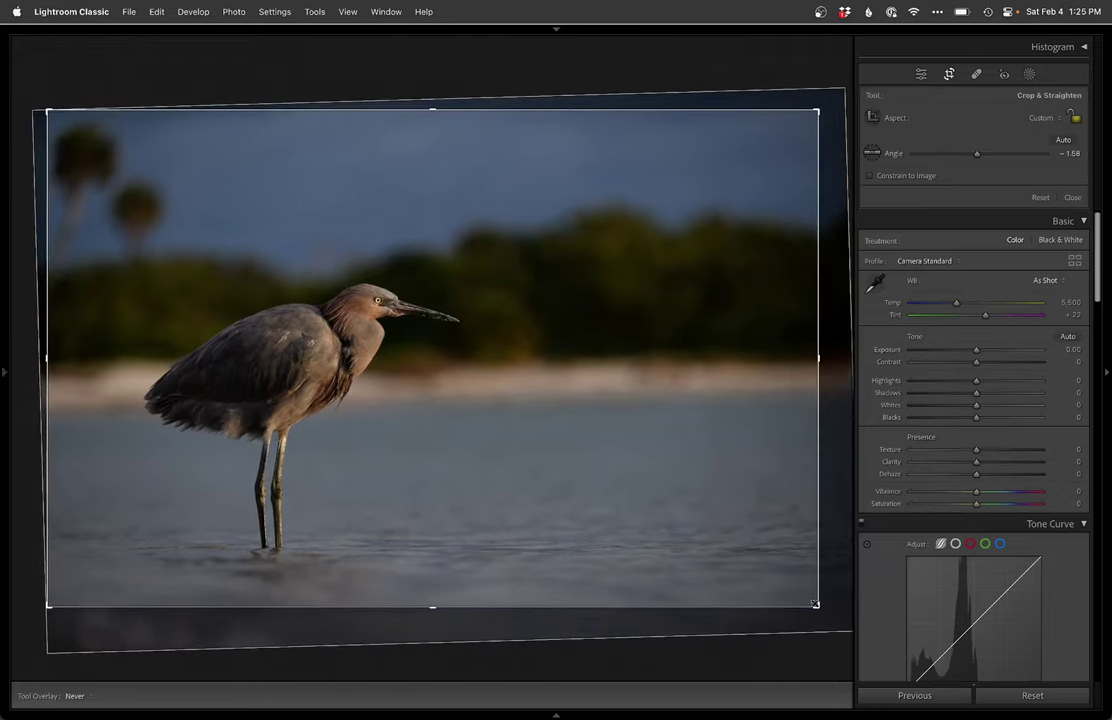
click(1045, 118)
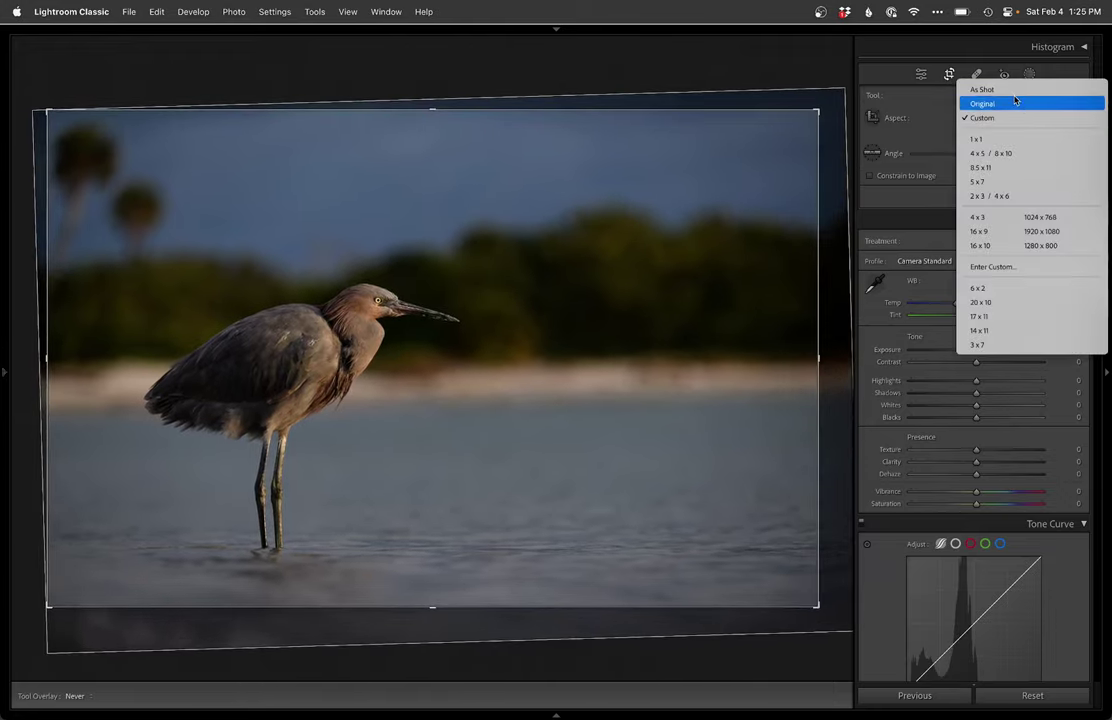
click(982, 103)
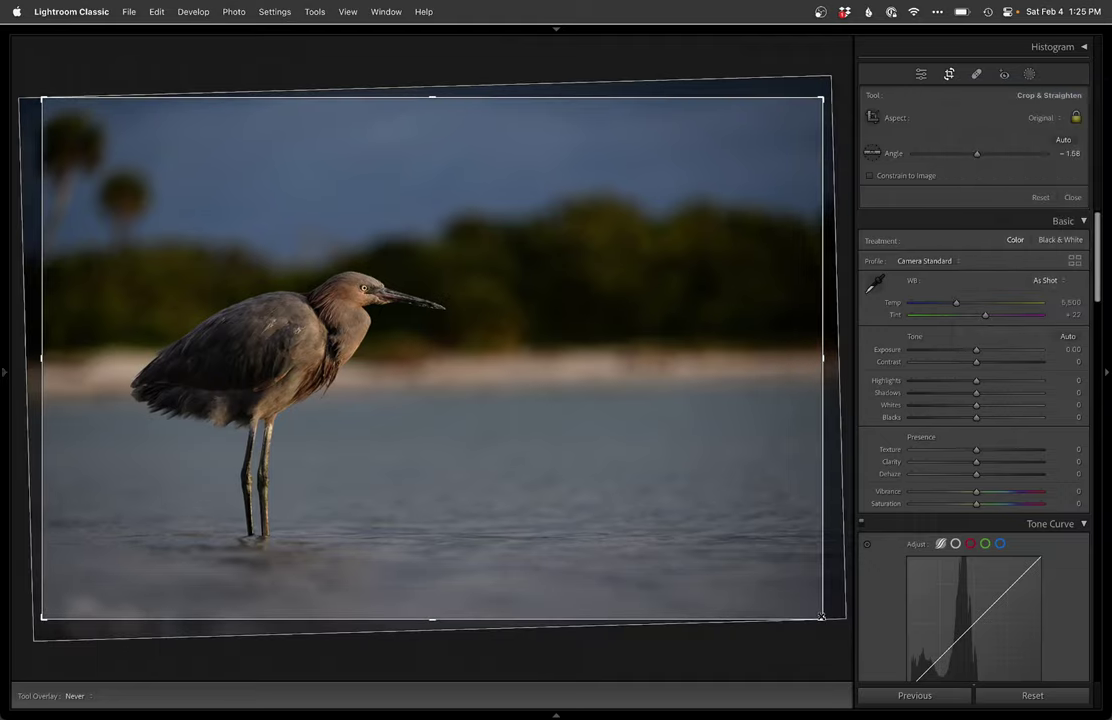
drag(815, 609, 813, 605)
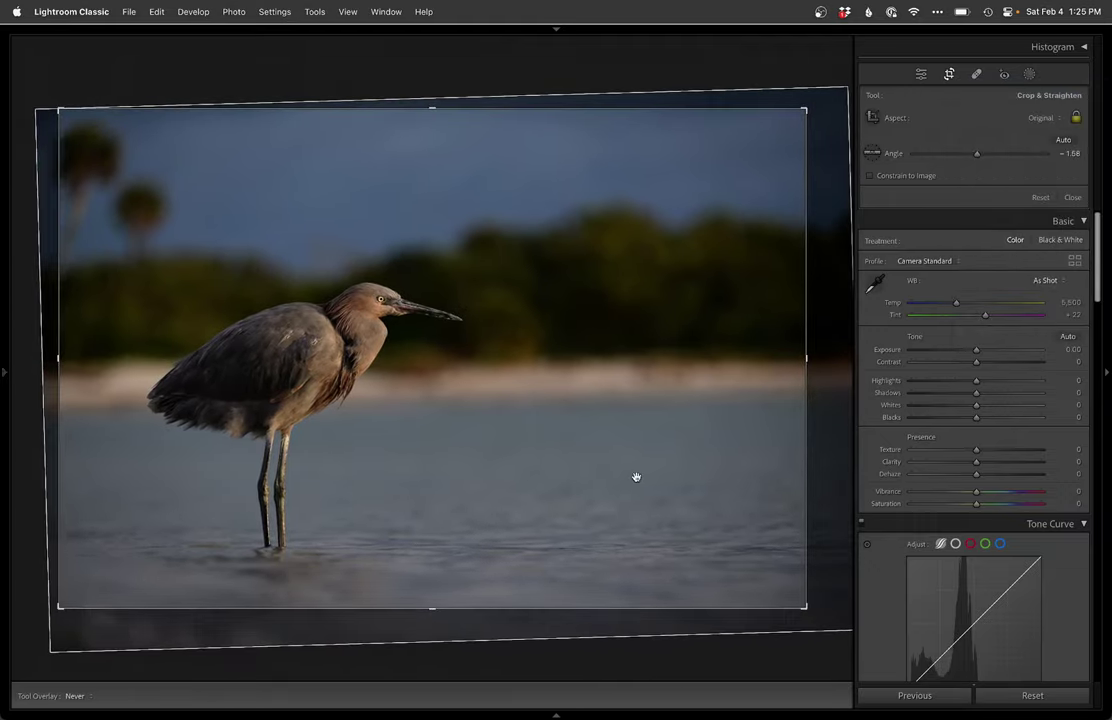
drag(635, 474, 645, 475)
Commit the crop, raise tone curve Lights to +31, and lay a linear gradient across the shoreline
key(Return)
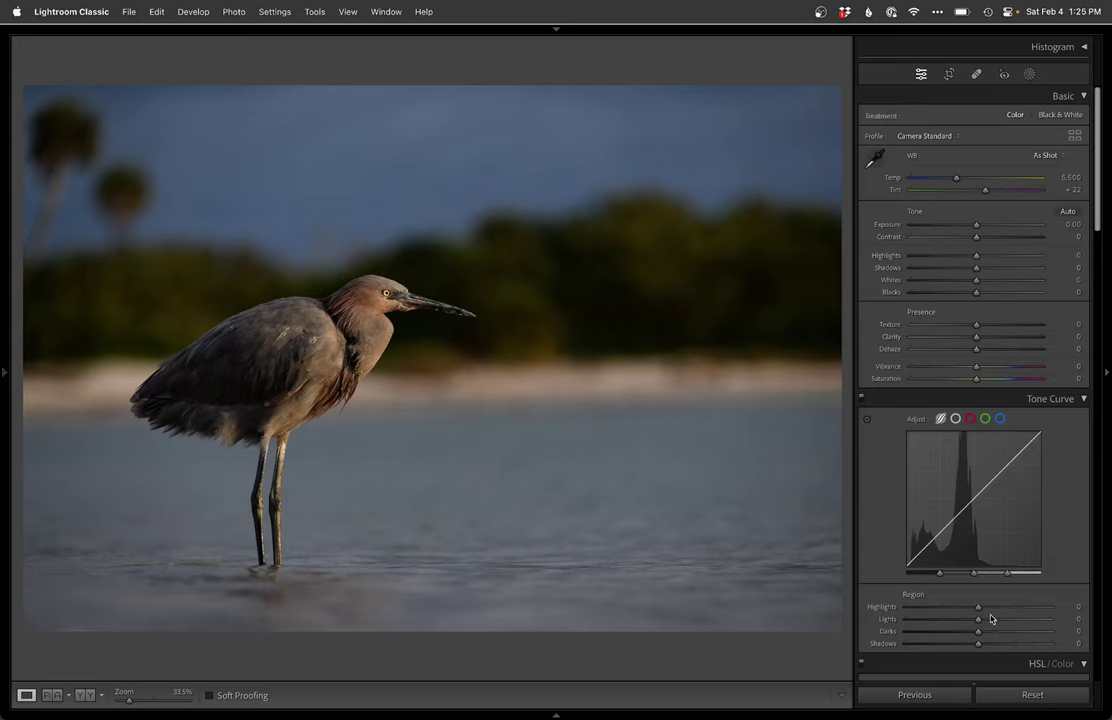
drag(978, 619, 999, 622)
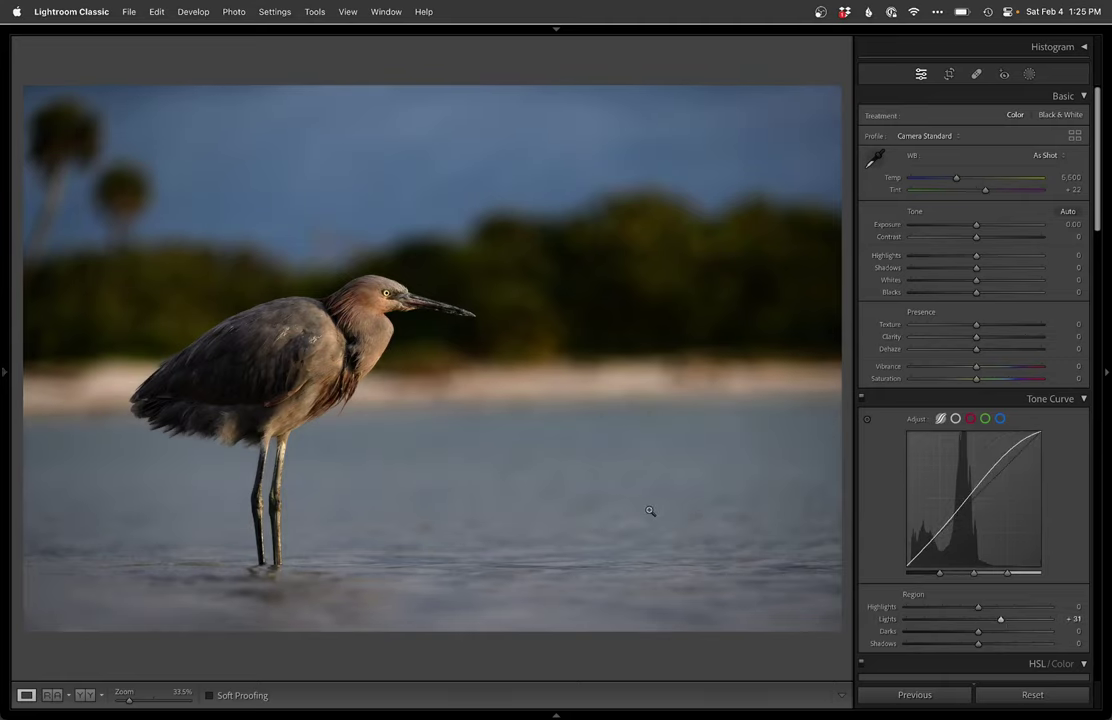
key(m)
drag(382, 427, 382, 376)
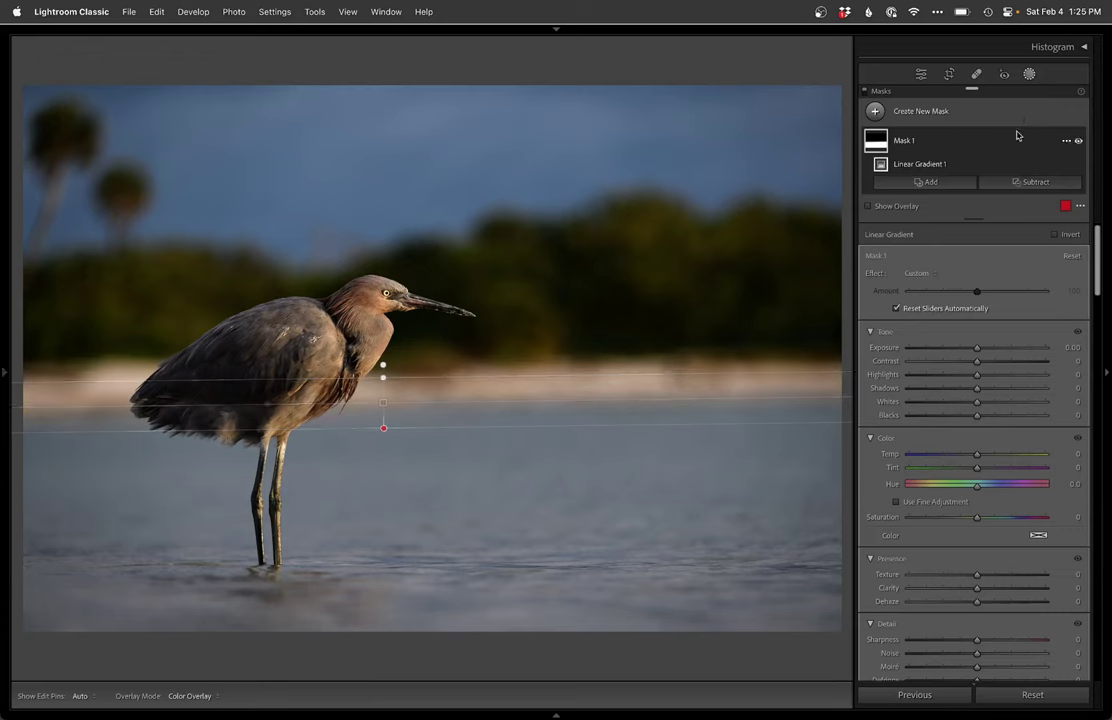
Subtract the egret from the gradient mask, cool it to Temp −9, and add a subject mask
click(1034, 183)
click(1017, 216)
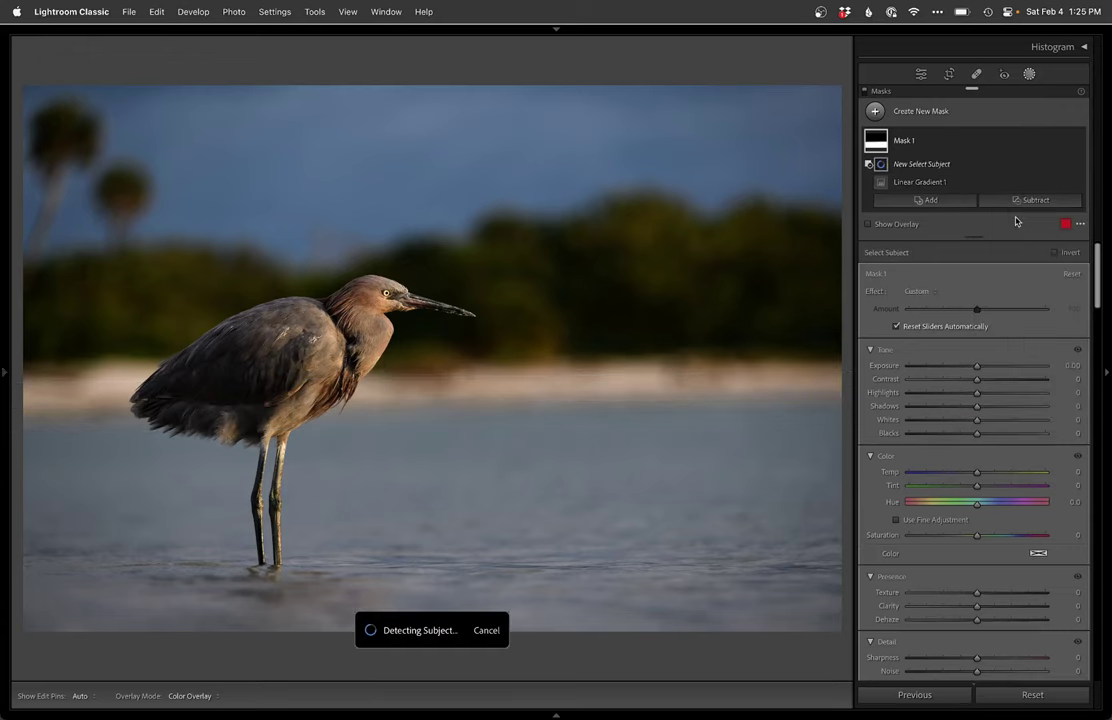
click(970, 474)
drag(970, 474, 971, 474)
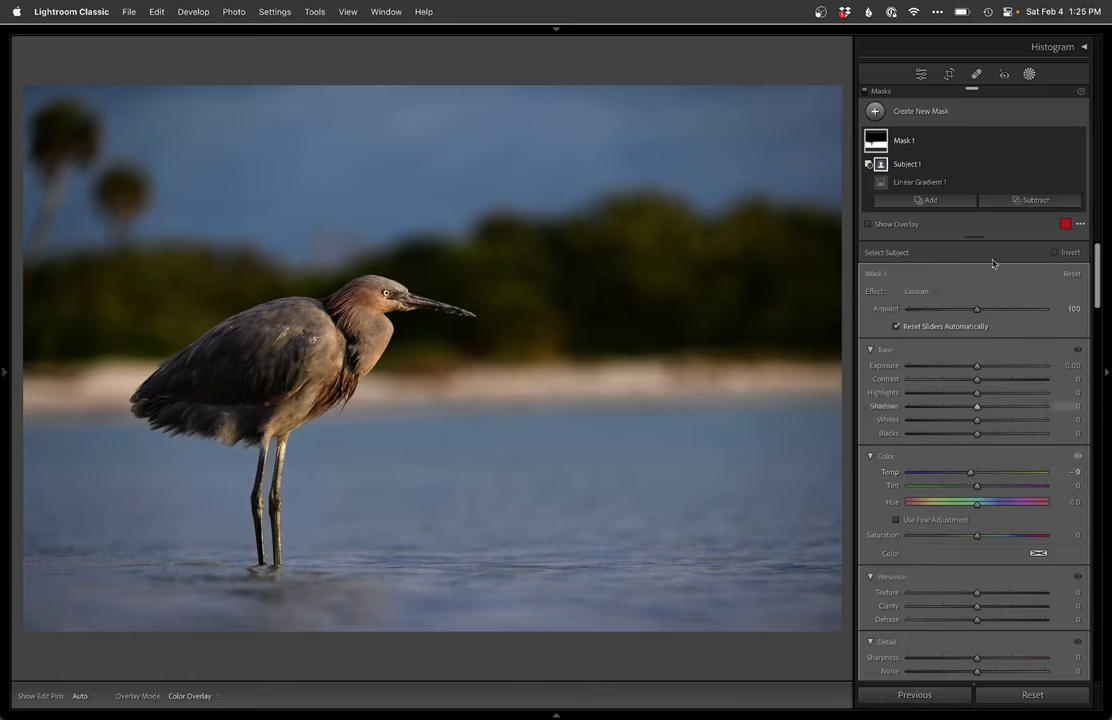
key(shift+s)
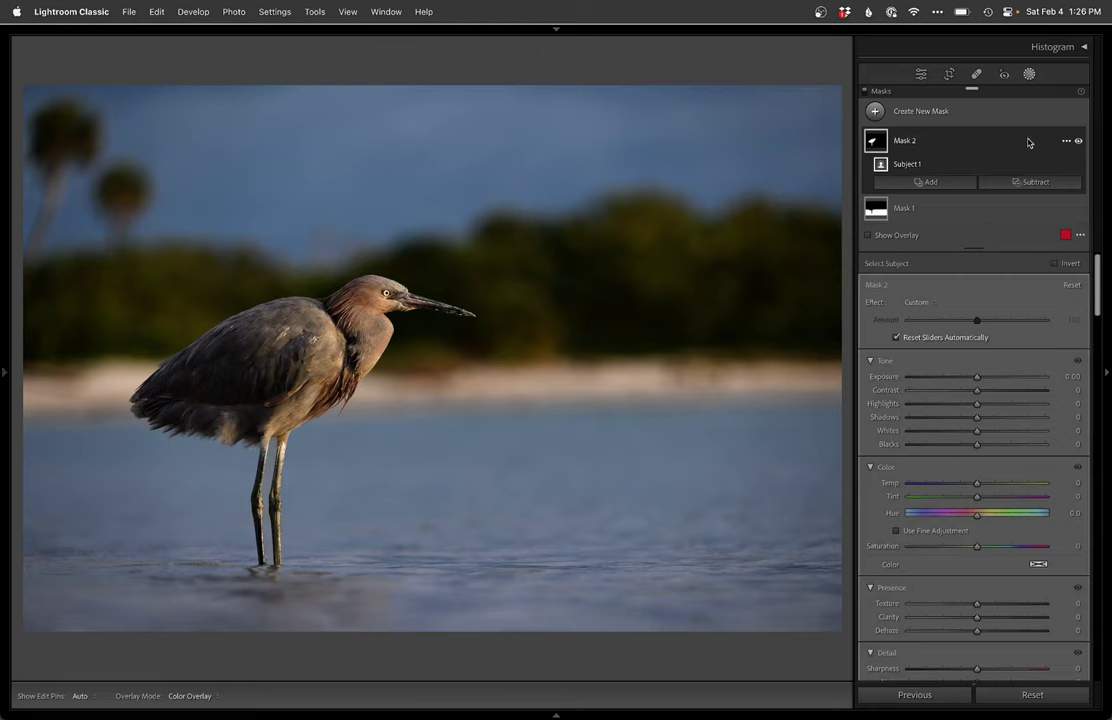
Intersect Mask 2 with a radial gradient placed around the egret's head
click(1061, 142)
mouse_move(1010, 203)
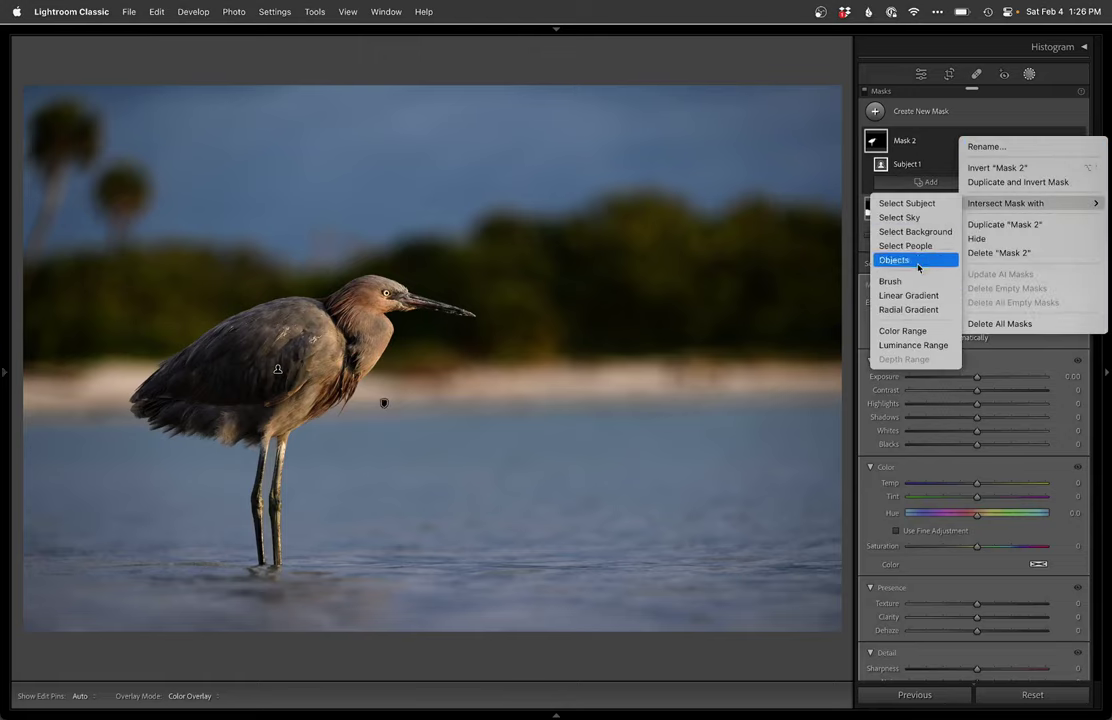
click(914, 310)
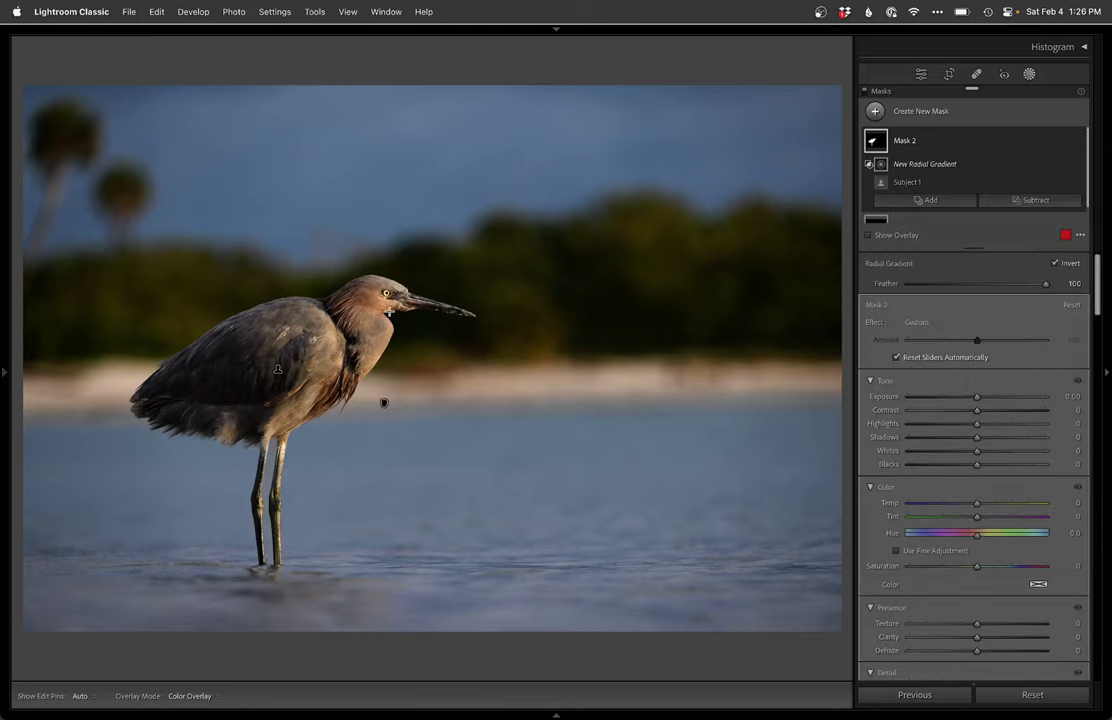
drag(390, 311, 555, 433)
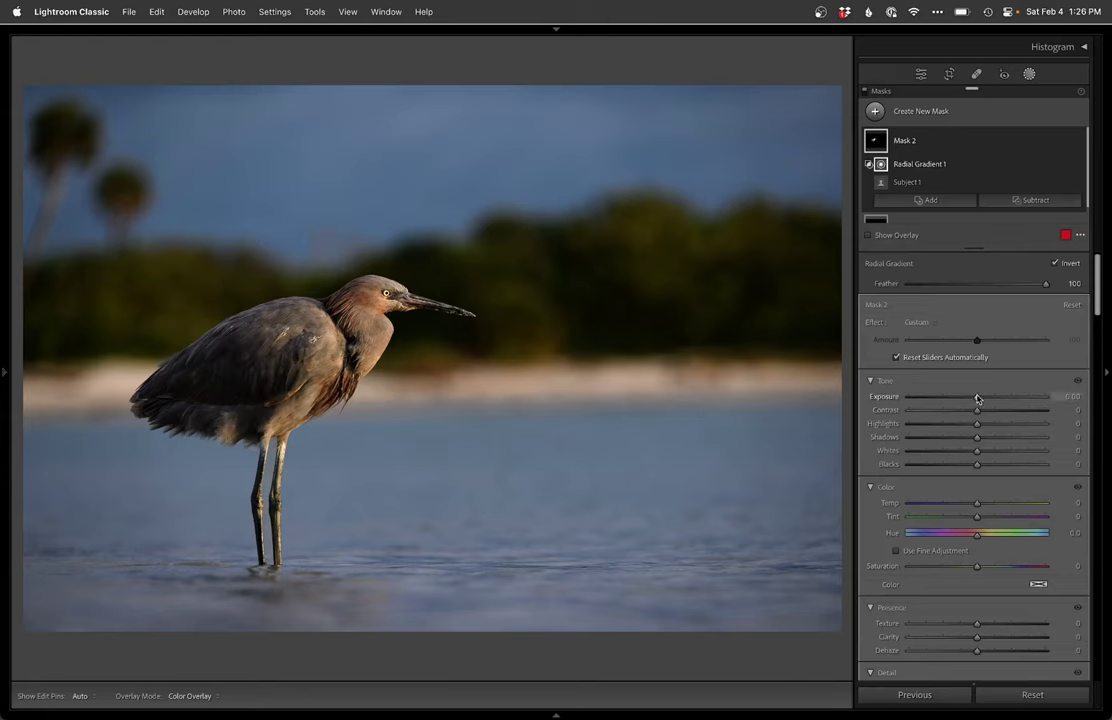
Brighten Mask 2 by 0.38 exposure, add warmth, saturation, deeper blacks, Whites 9, then edit in Photoshop
drag(977, 397, 983, 397)
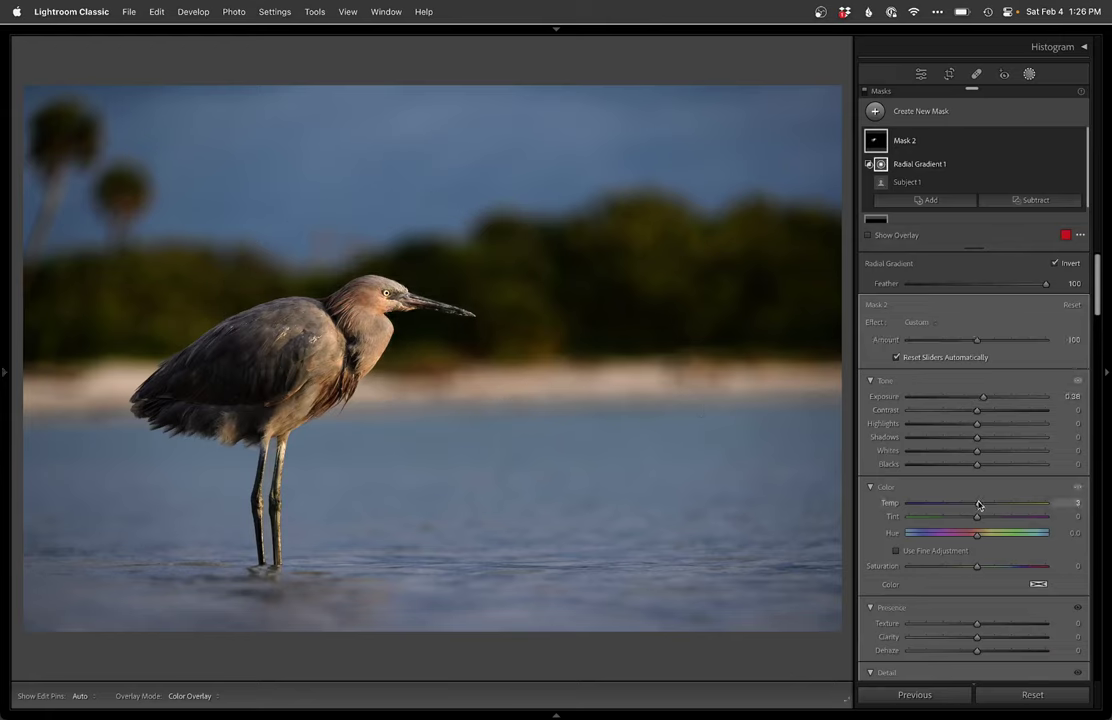
mouse_move(975, 502)
mouse_down()
mouse_move(979, 521)
mouse_move(987, 506)
mouse_up()
drag(973, 568, 983, 566)
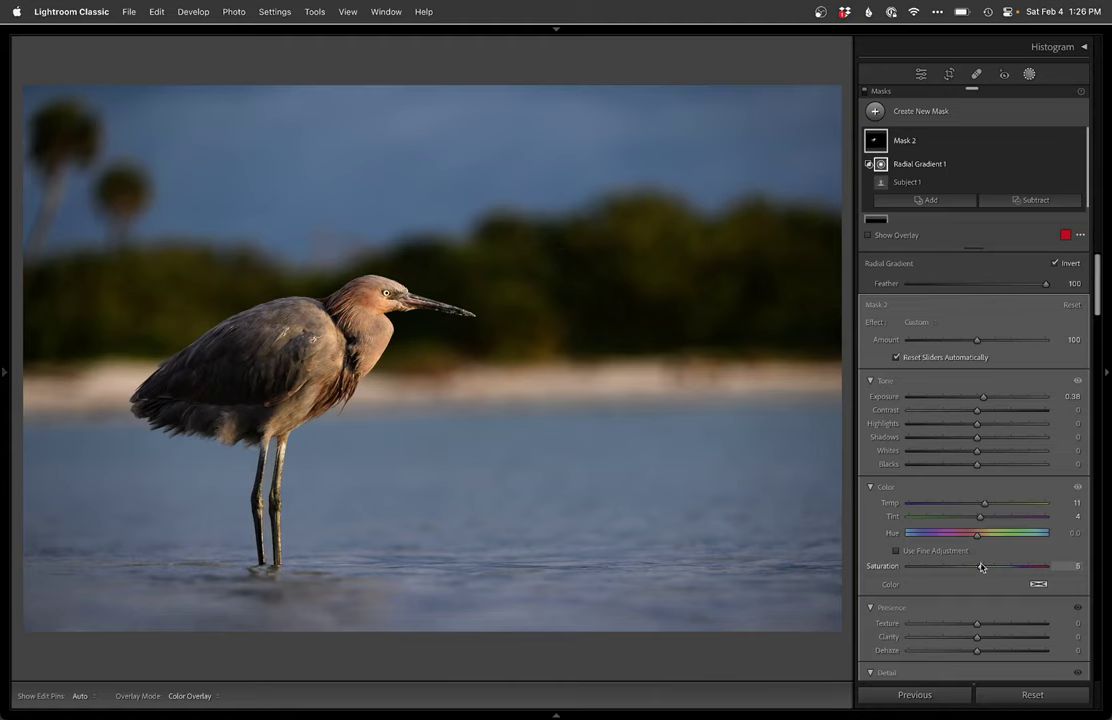
drag(975, 464, 973, 464)
click(1079, 142)
click(1079, 142)
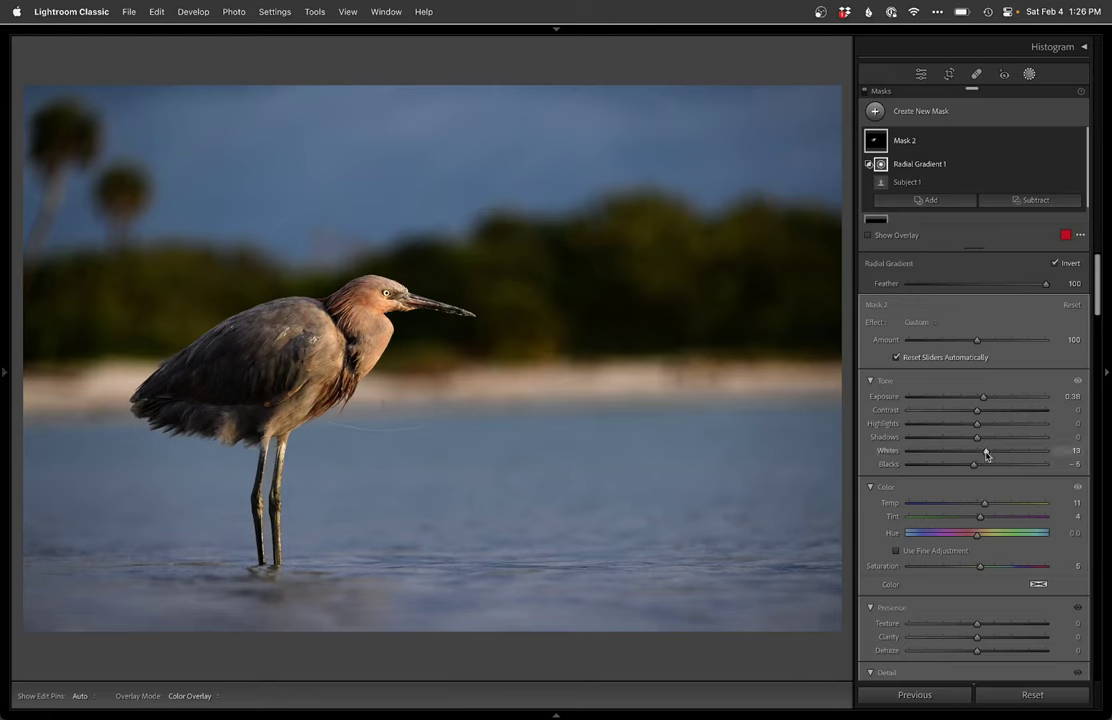
drag(986, 455, 981, 454)
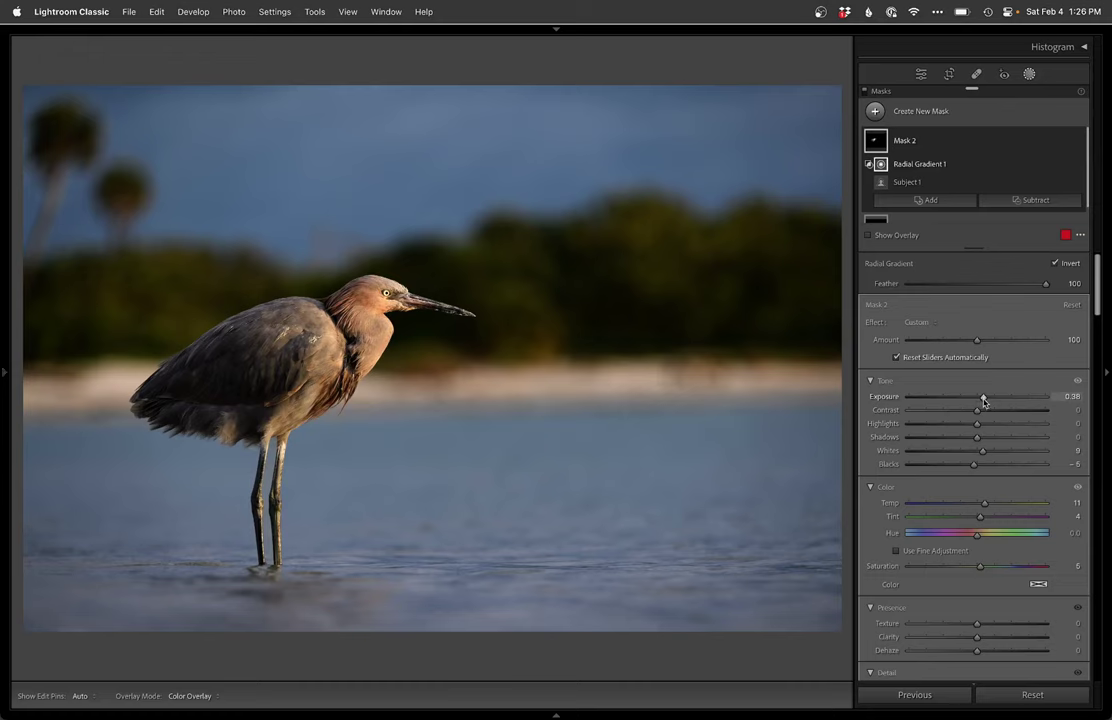
key(shift+w)
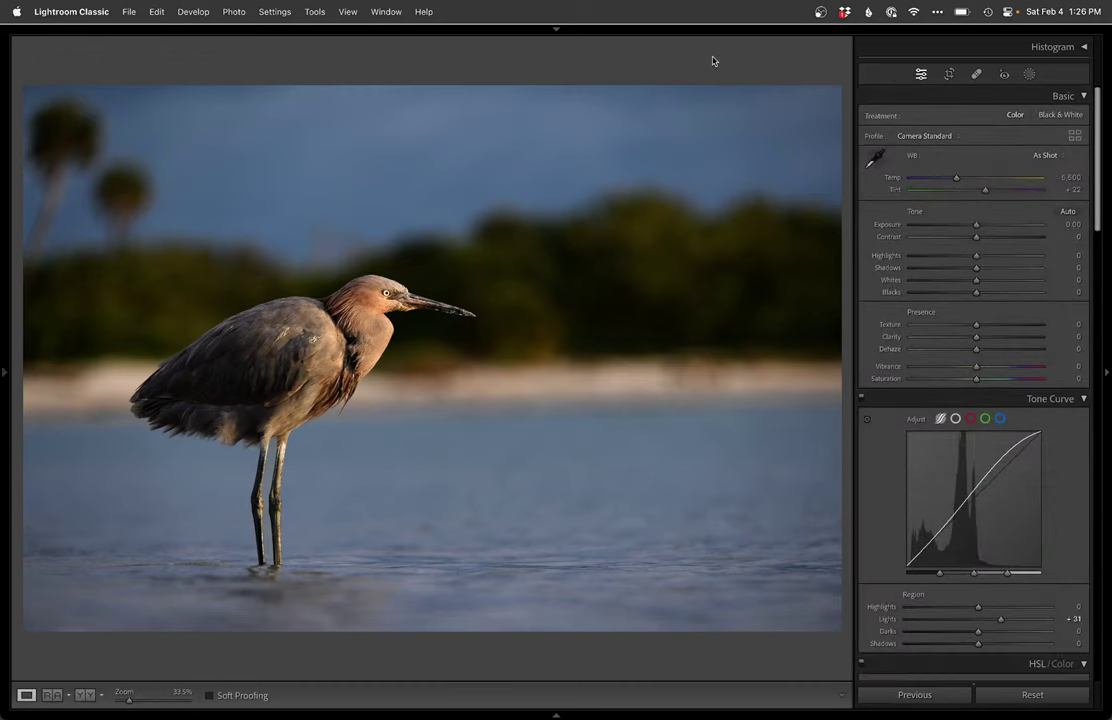
key(super+apostrophe)
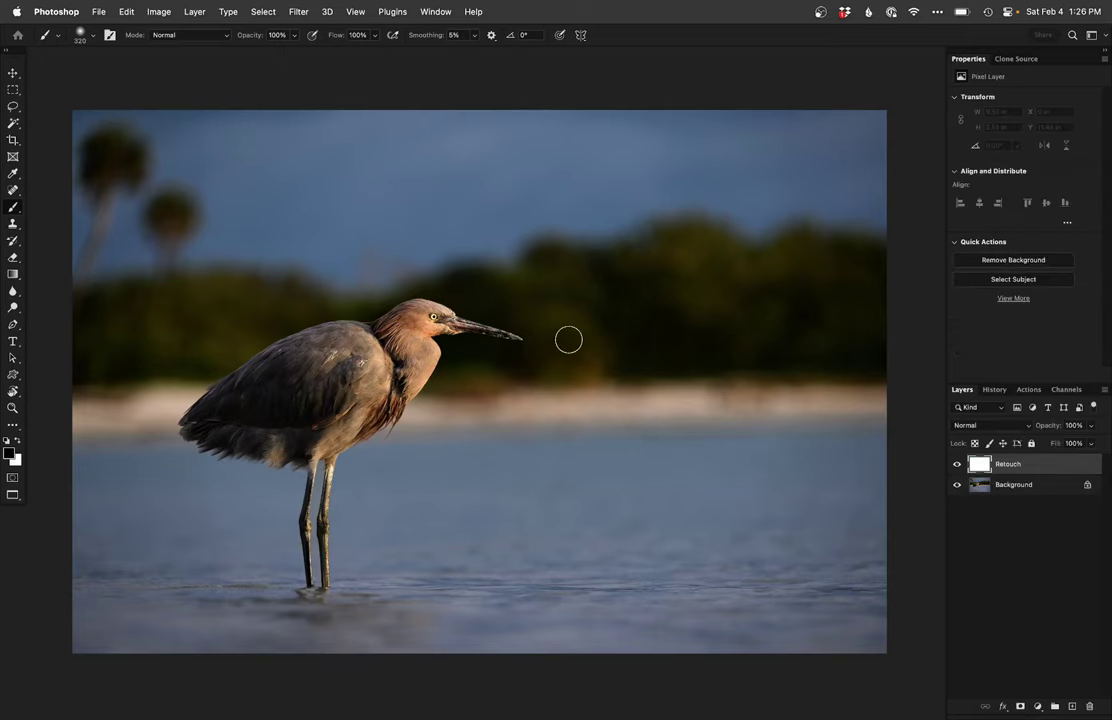
Add a blank Retouch layer and set the Spot Healing Brush to about 34 px
key(super+plus)
key(super+plus)
key(super+plus)
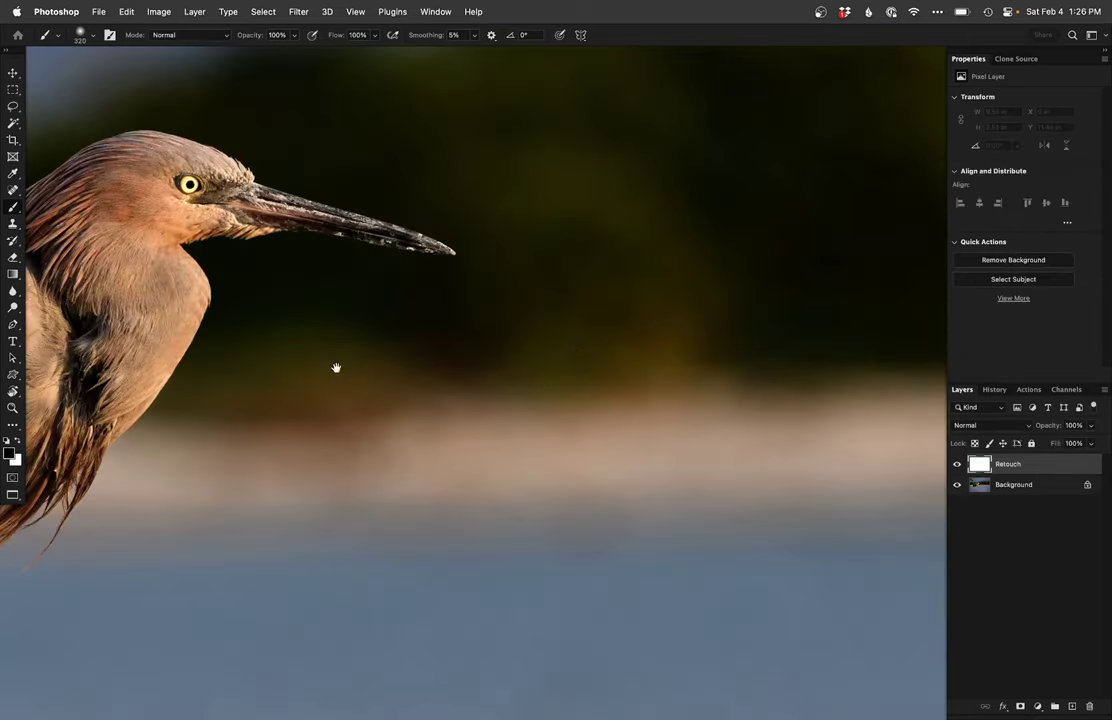
scroll(483, 335, left, 10)
key(s)
scroll(251, 290, left, 8)
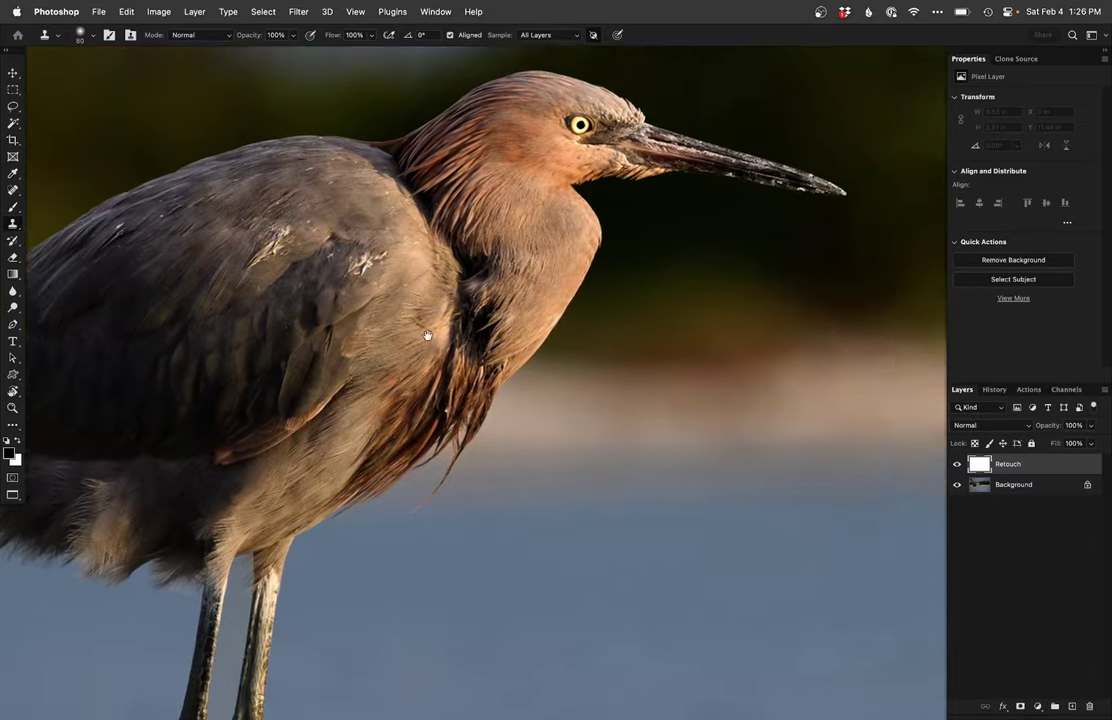
key(j)
drag(308, 261, 303, 271)
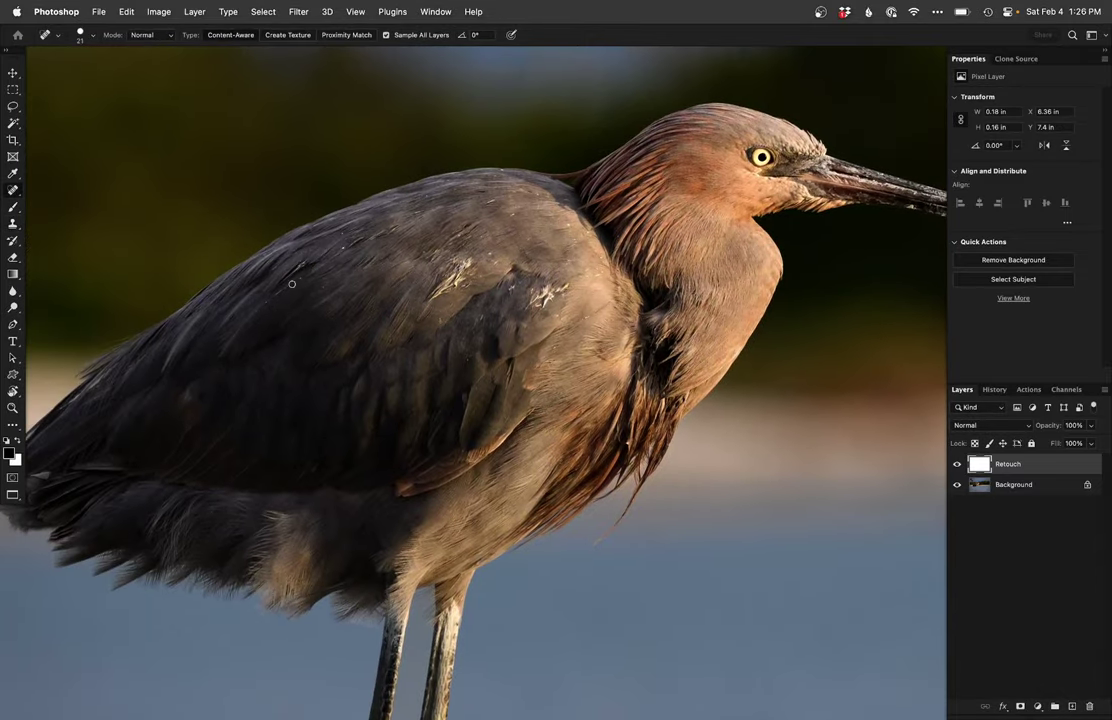
Heal the pale spots, light streaks and dark patches along the egret's wing feathers
click(258, 240)
click(296, 209)
click(426, 198)
click(460, 270)
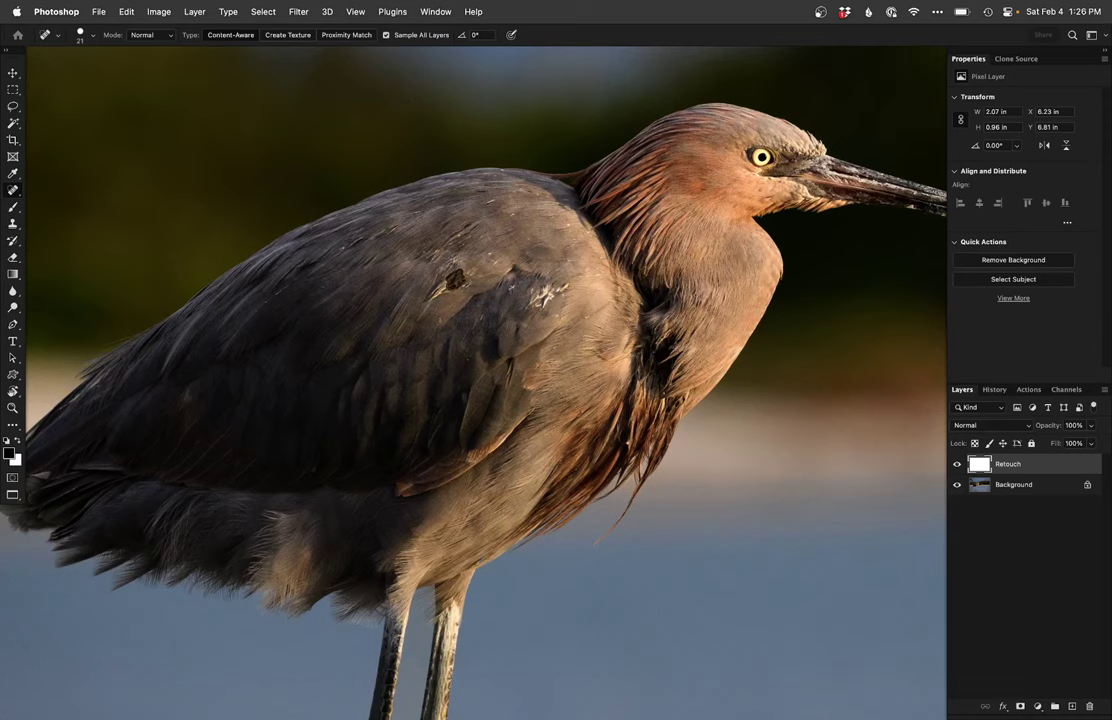
click(452, 280)
click(442, 292)
click(480, 271)
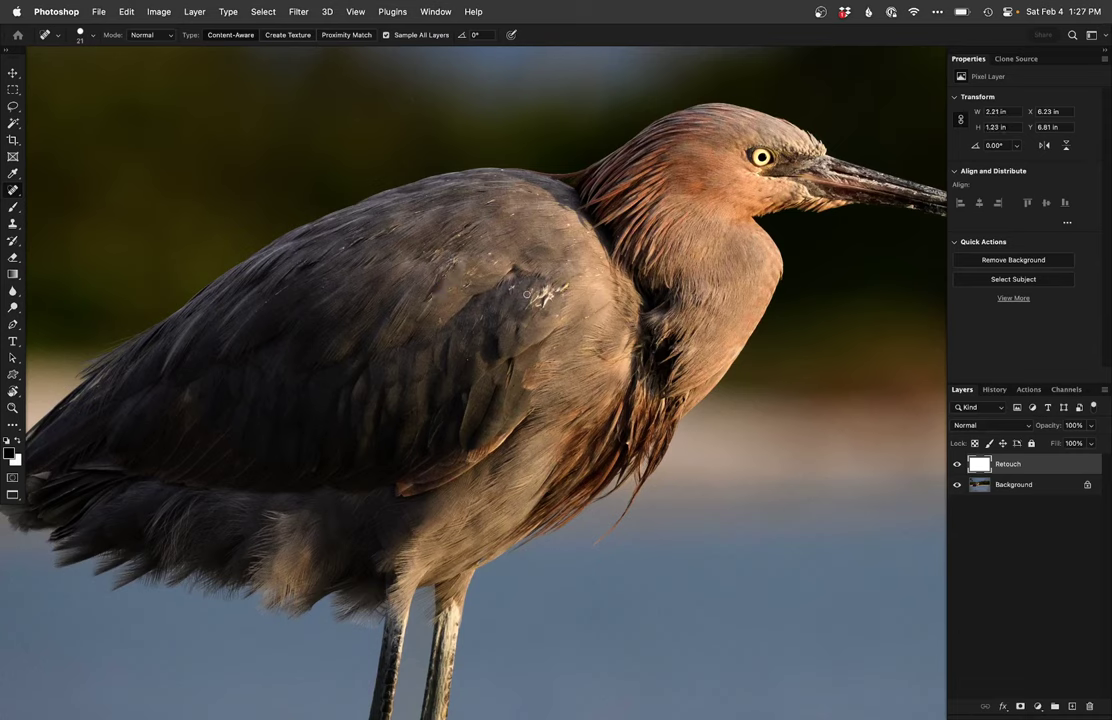
click(517, 291)
click(543, 292)
click(529, 289)
scroll(533, 268, right, 6)
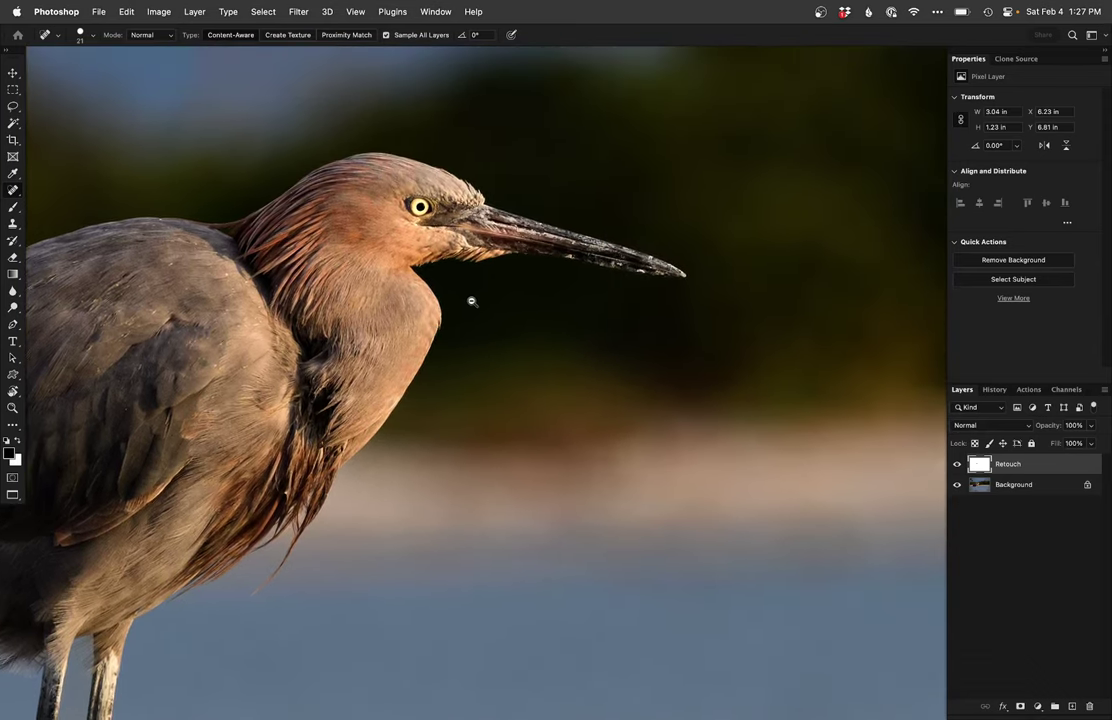
scroll(471, 301, down, 10)
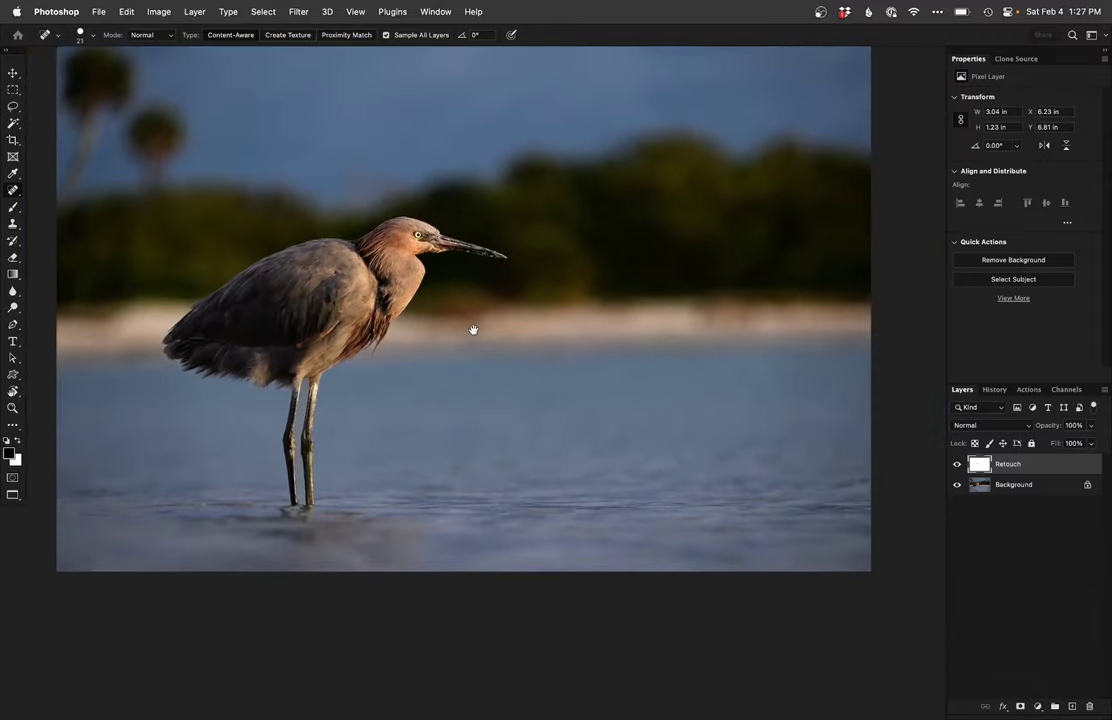
On a second Retouch layer, clone over blemishes along the beach and smooth the sky
key(super+j)
key(s)
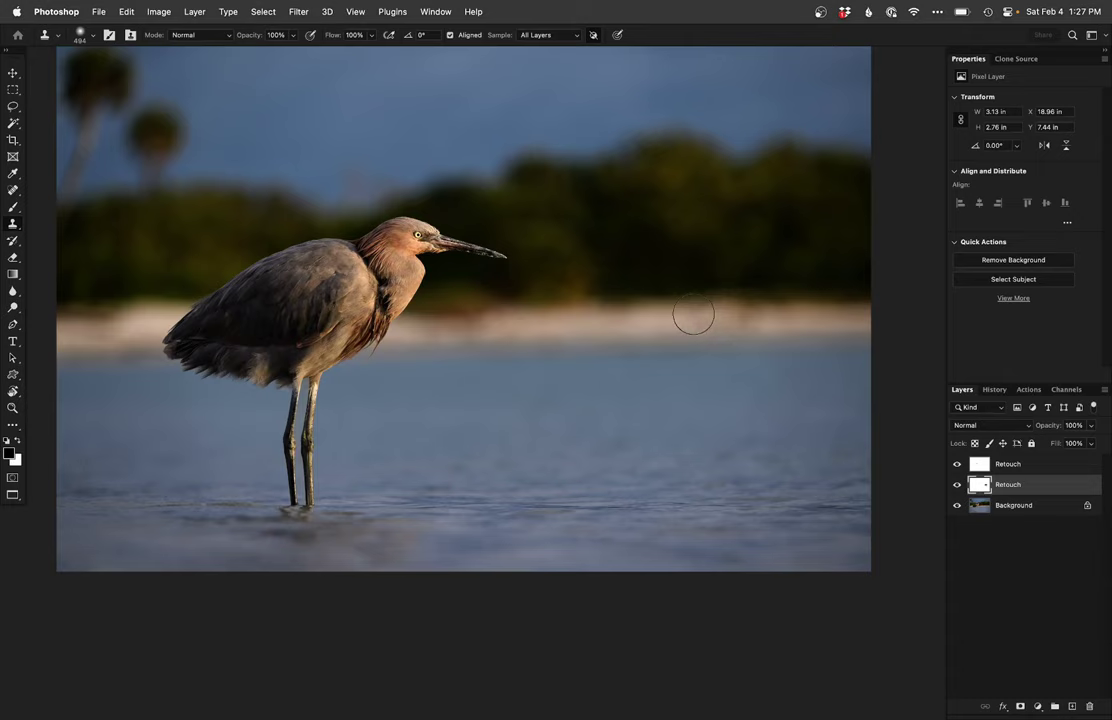
mouse_move(774, 313)
mouse_down()
mouse_move(434, 330)
mouse_move(529, 323)
mouse_up()
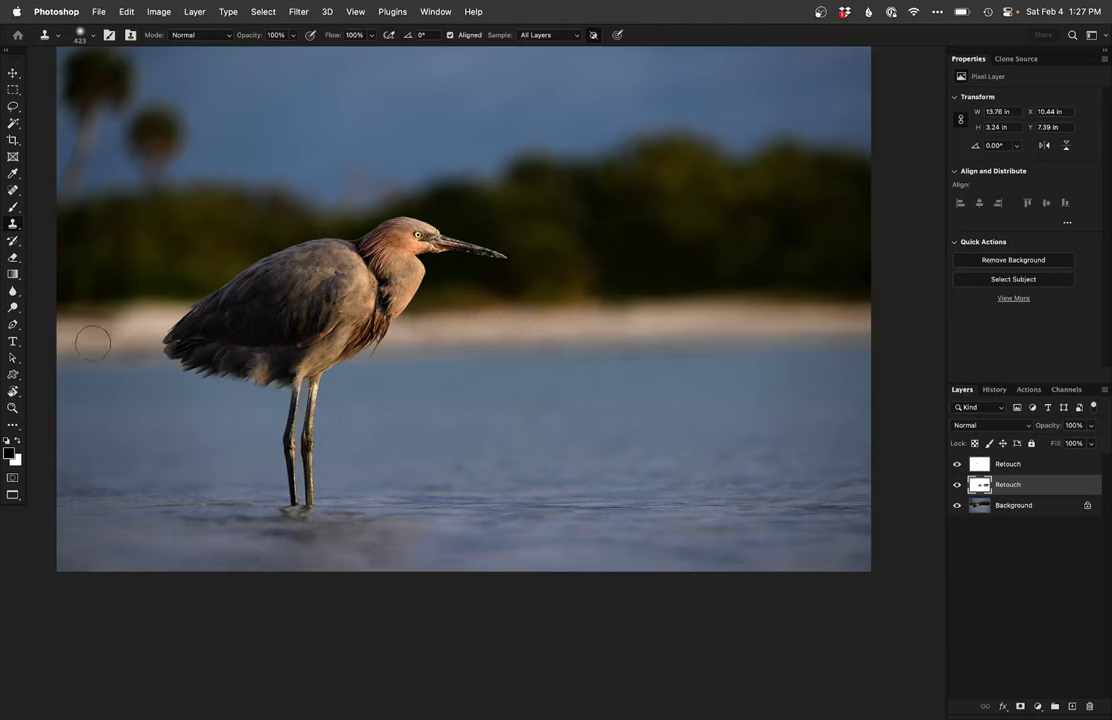
mouse_move(92, 343)
mouse_down()
mouse_move(125, 326)
mouse_move(78, 331)
mouse_move(72, 292)
mouse_up()
scroll(280, 397, up, 5)
scroll(280, 397, left, 1)
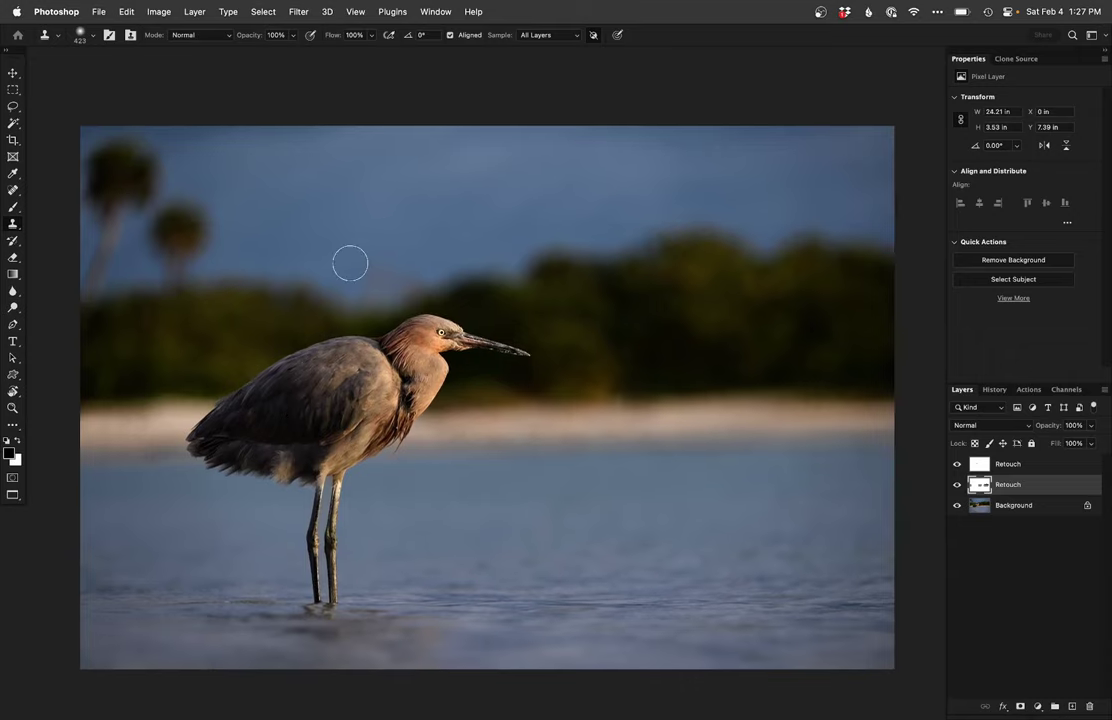
drag(350, 263, 410, 268)
drag(540, 316, 544, 263)
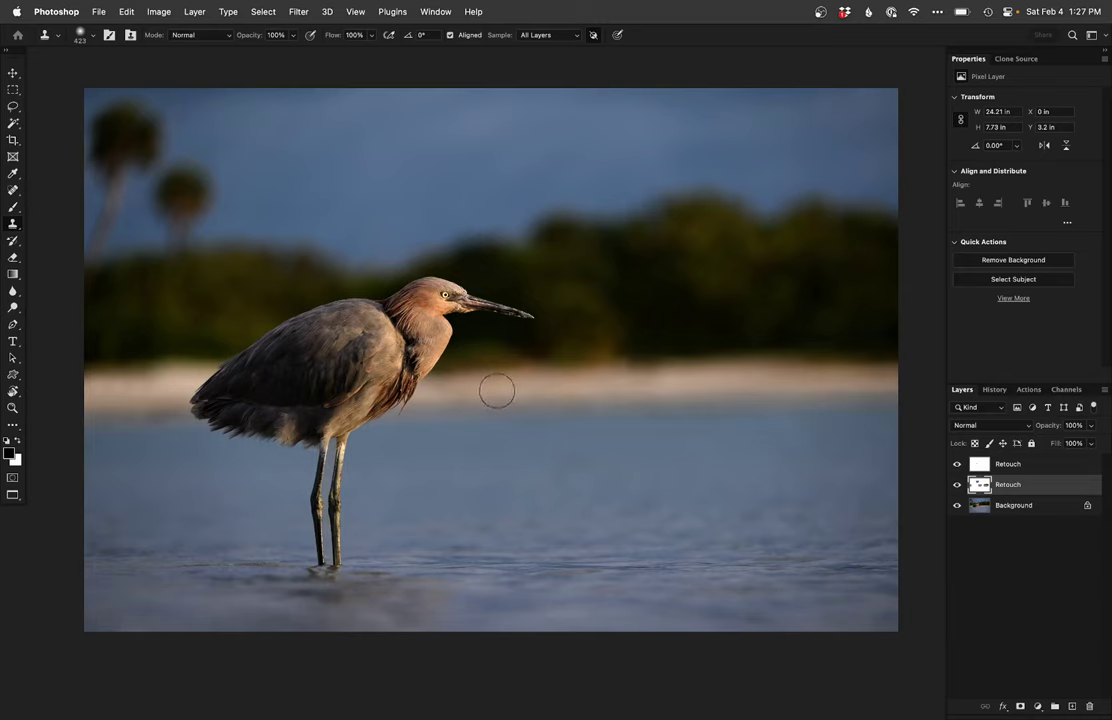
Add a Curves layer with a 90→76 darkening point and invert its mask
key(super+m)
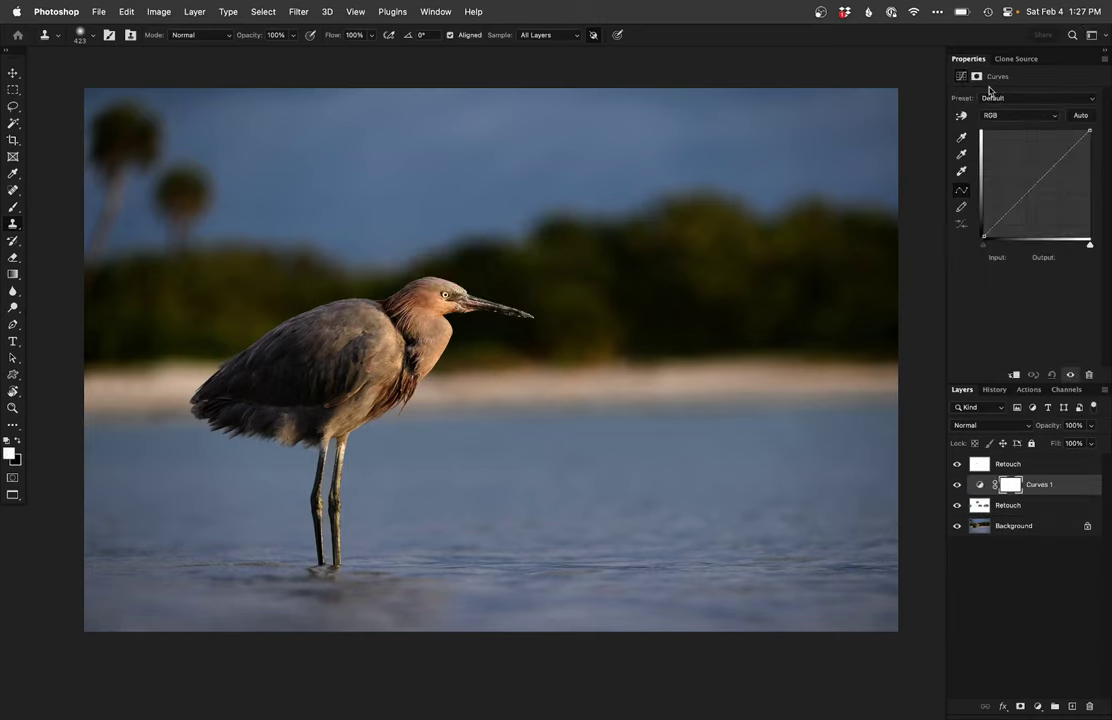
click(1021, 204)
key(super+i)
Paint the Curves mask over the back and tail feathers and move Curves 1 to the top
key(b)
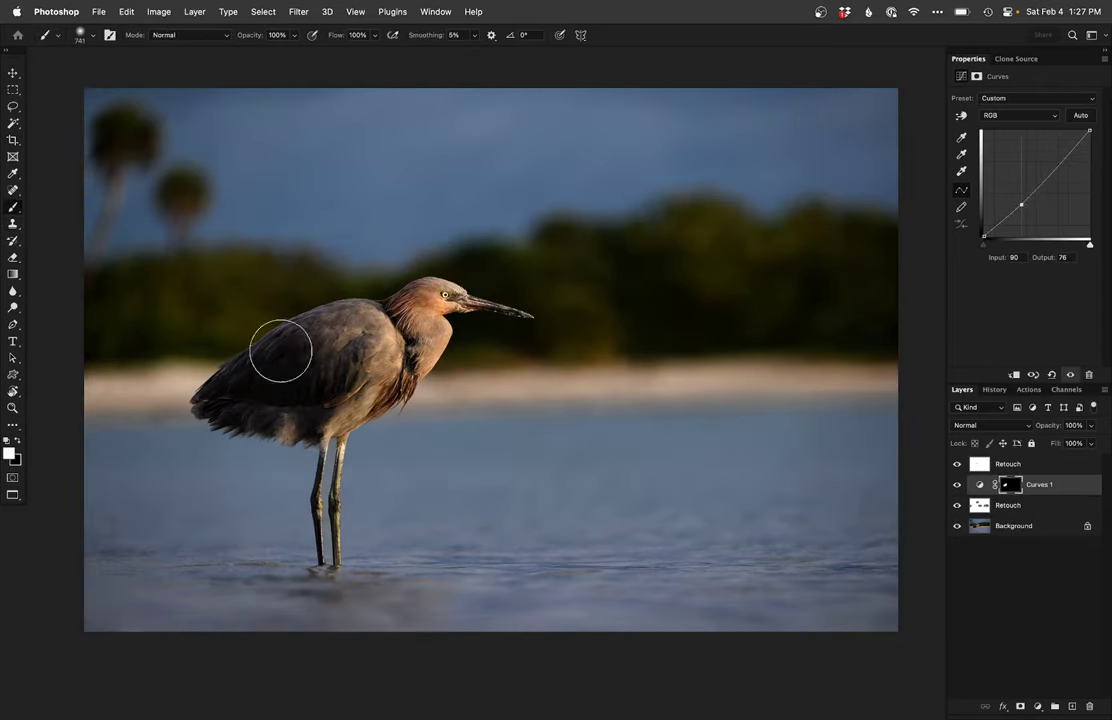
drag(402, 295, 360, 295)
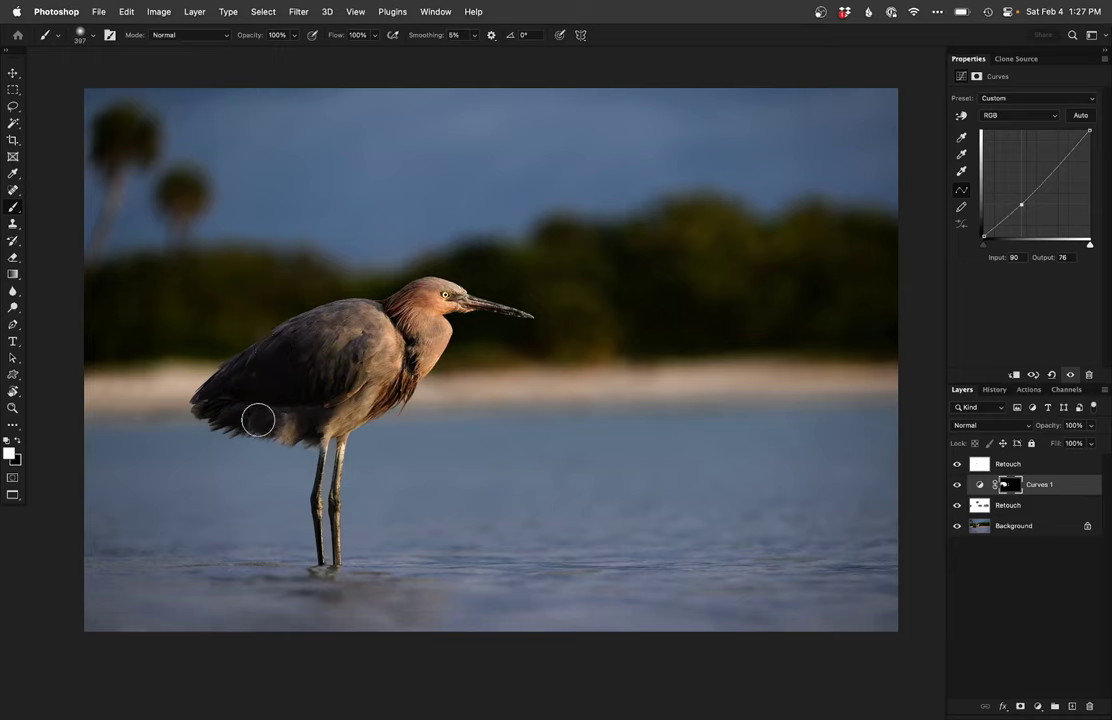
drag(180, 383, 215, 383)
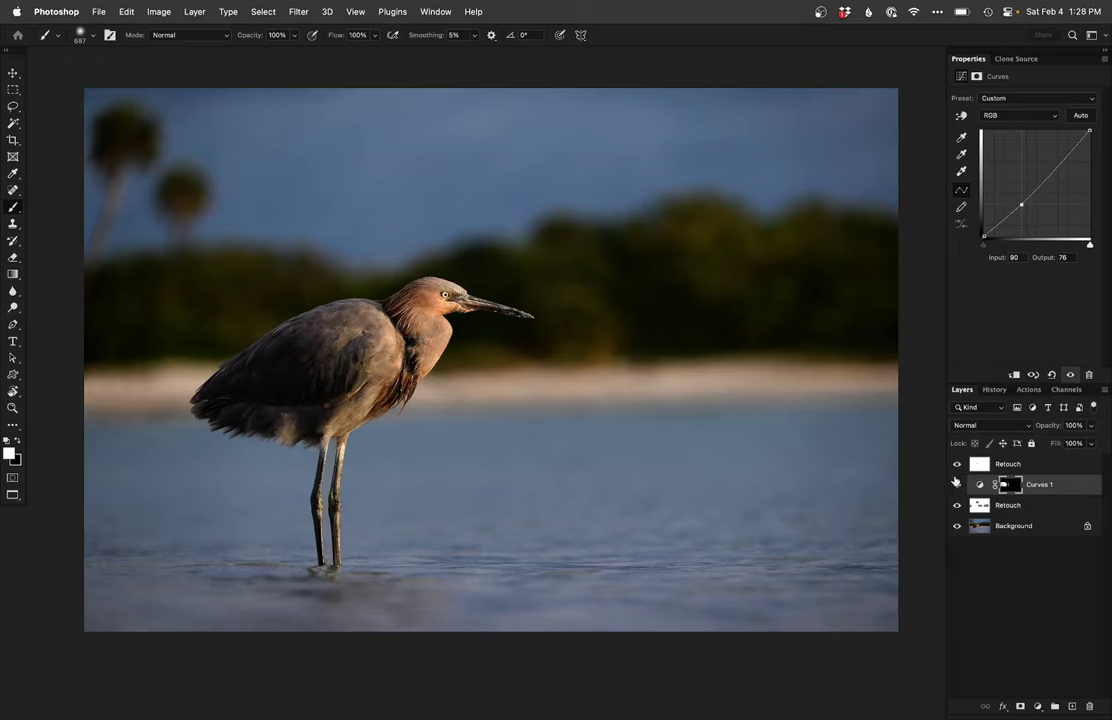
key(super+bracketright)
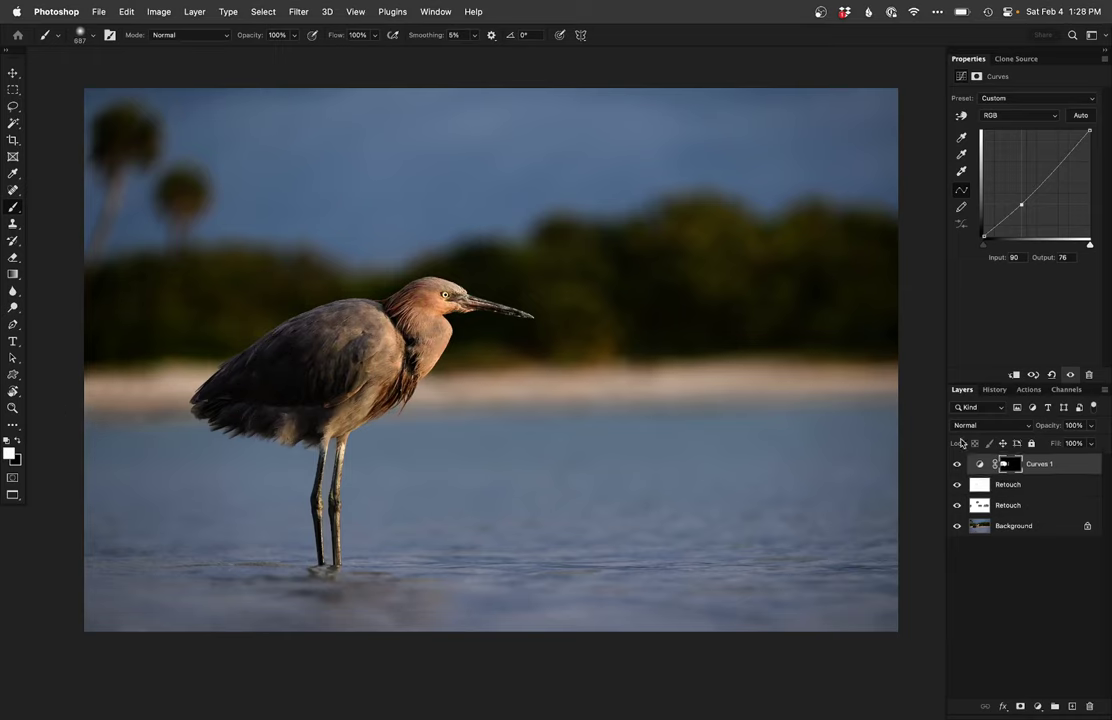
click(957, 464)
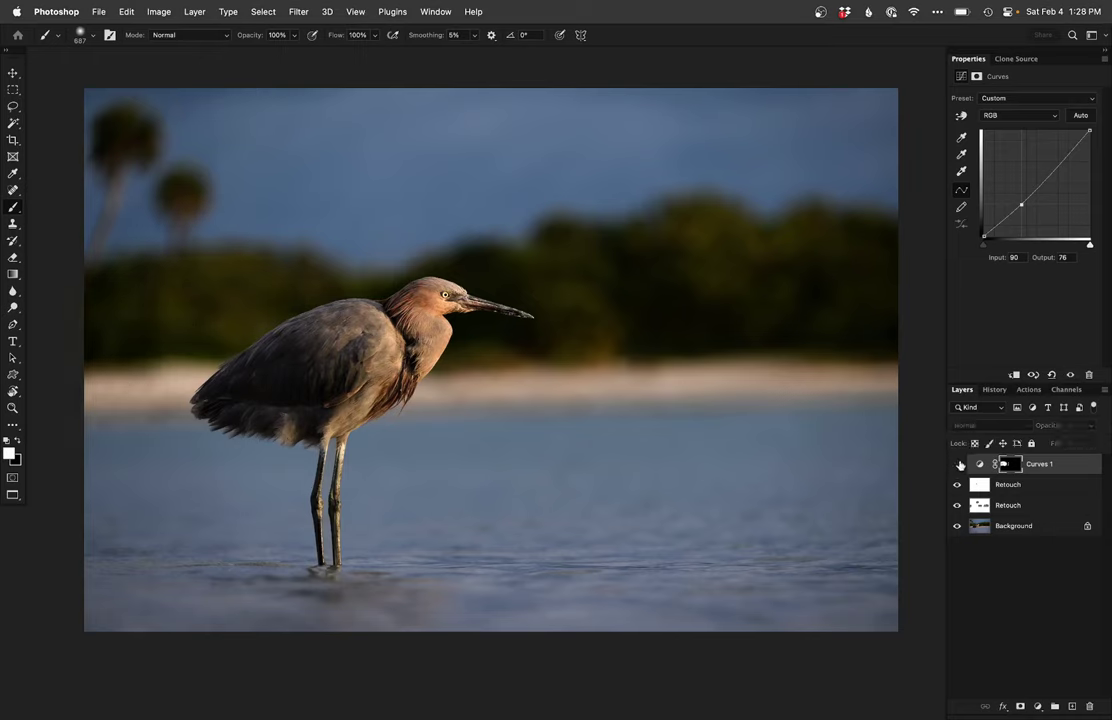
click(957, 464)
click(957, 464)
click(957, 464)
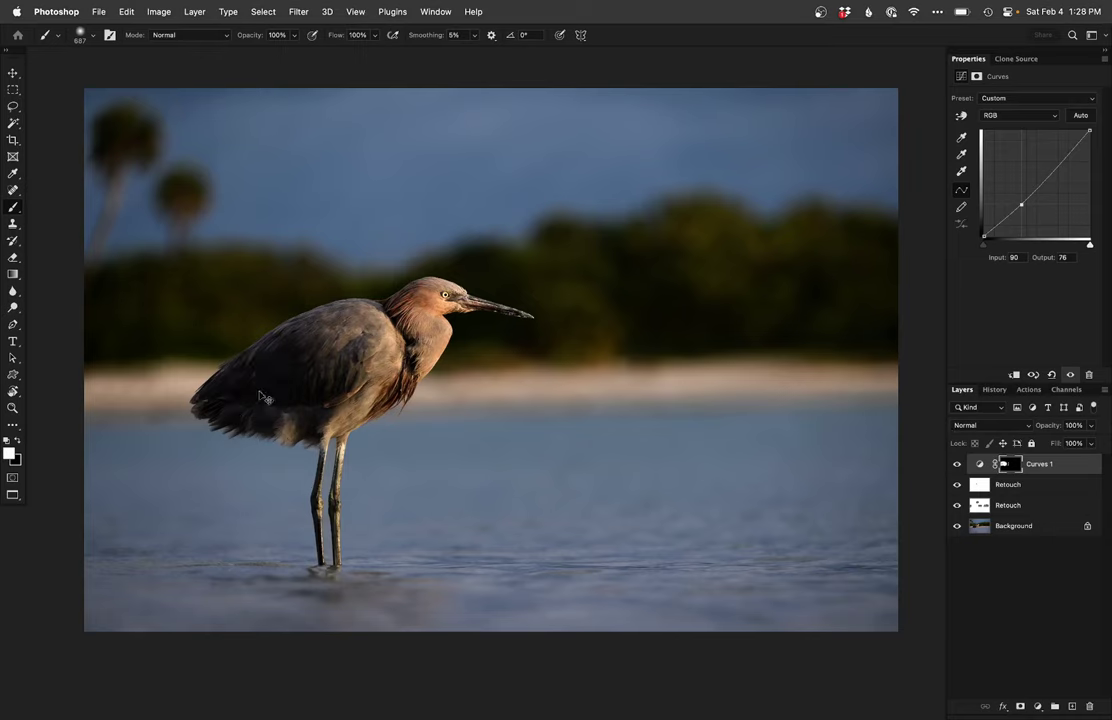
key(bracketleft)
key(bracketleft)
key(bracketleft)
Save and close the PSD, then compare it with the original NEF in the Quick Collection grid
key(super+s)
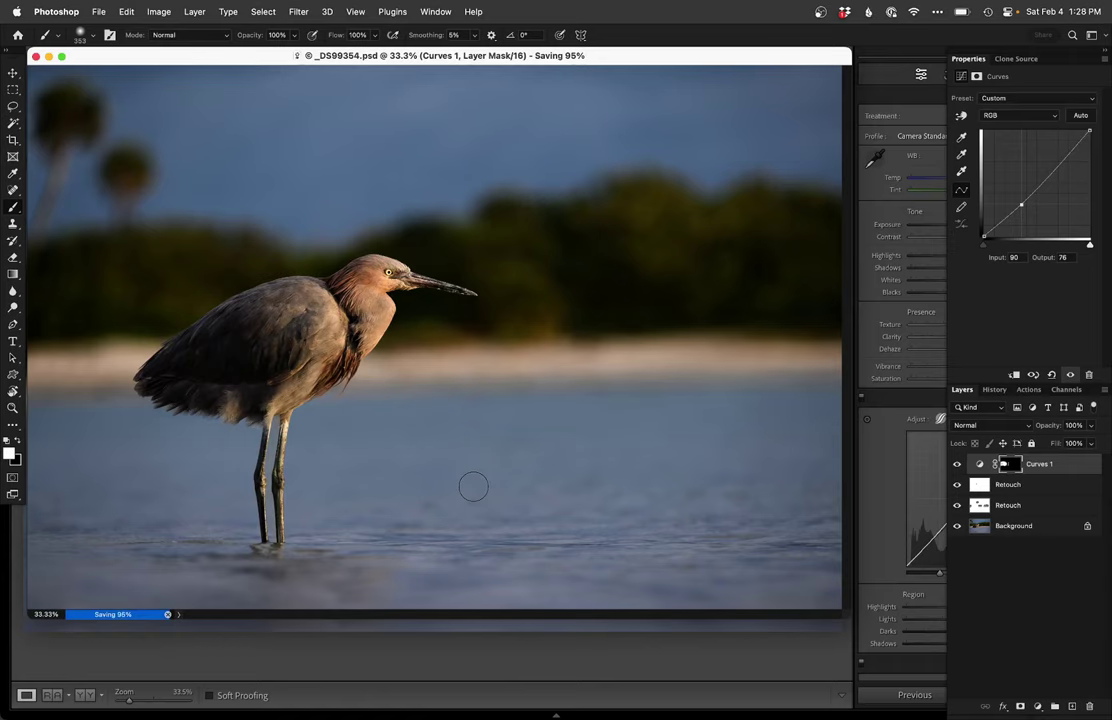
key(super+w)
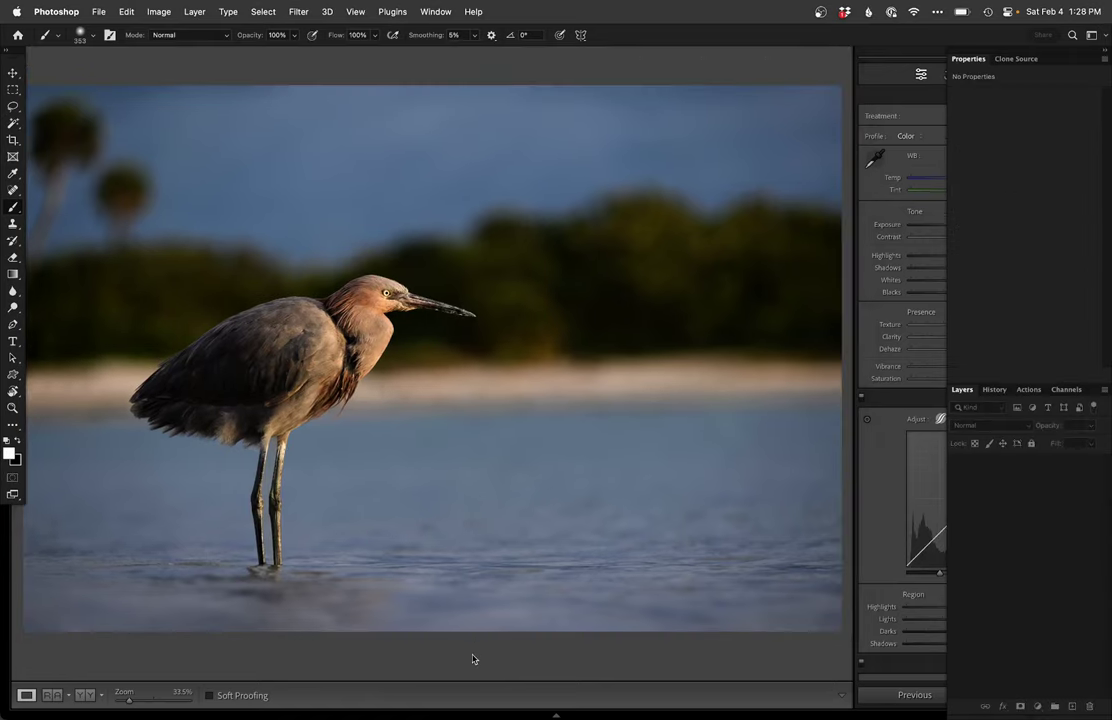
click(474, 659)
key(super+alt+1)
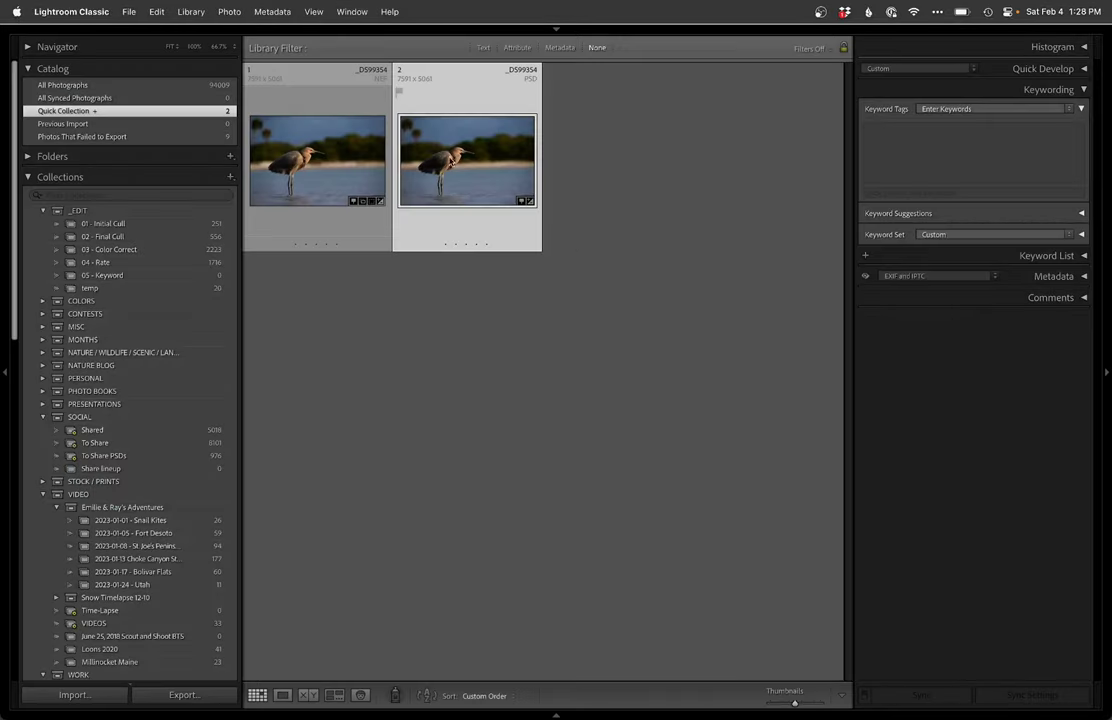
key(d)
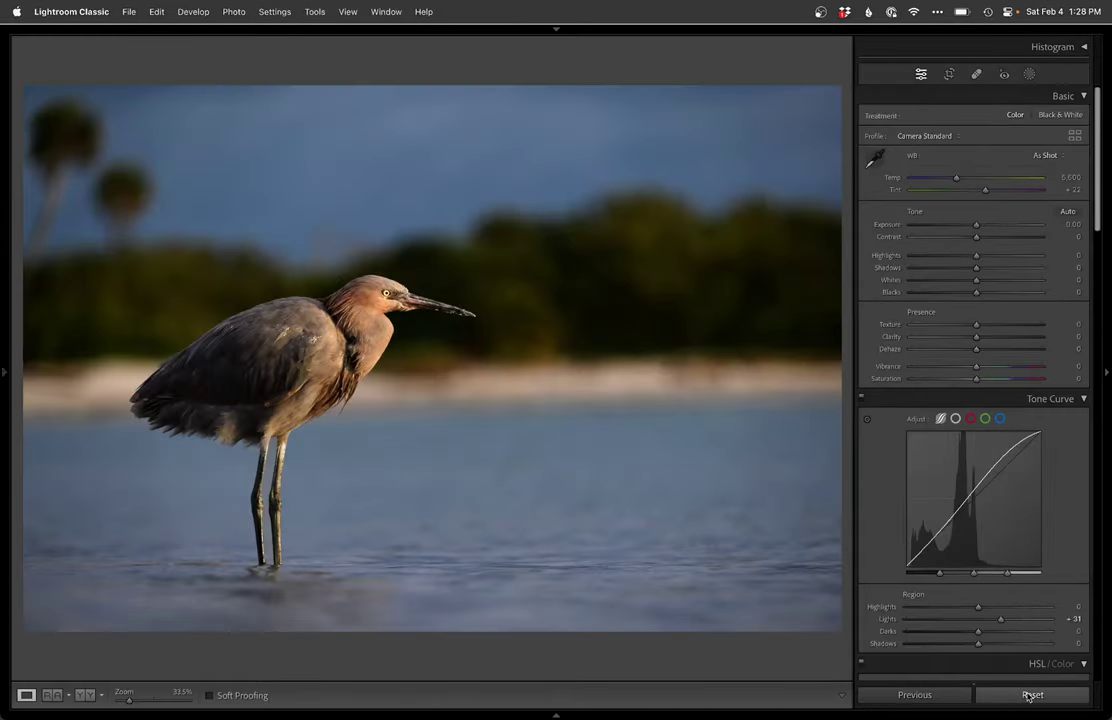
key(g)
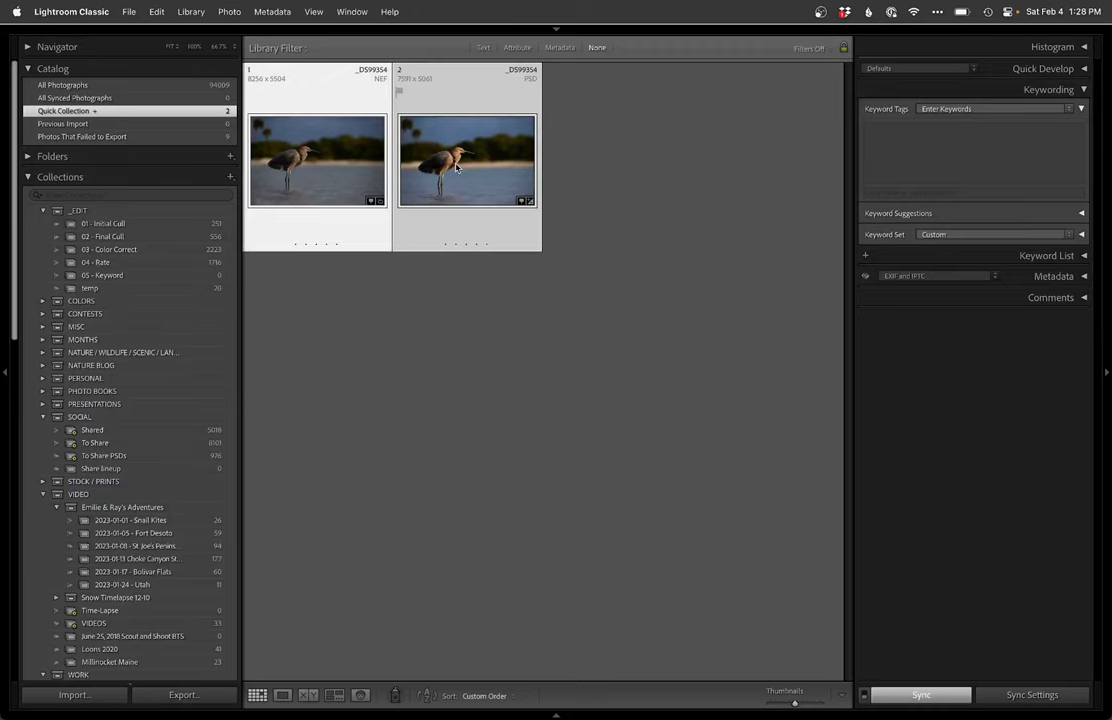
key(shift+Tab)
Show the original and edited heron photos side by side, flip between them full size, then enlarge the edited PSD
key(n)
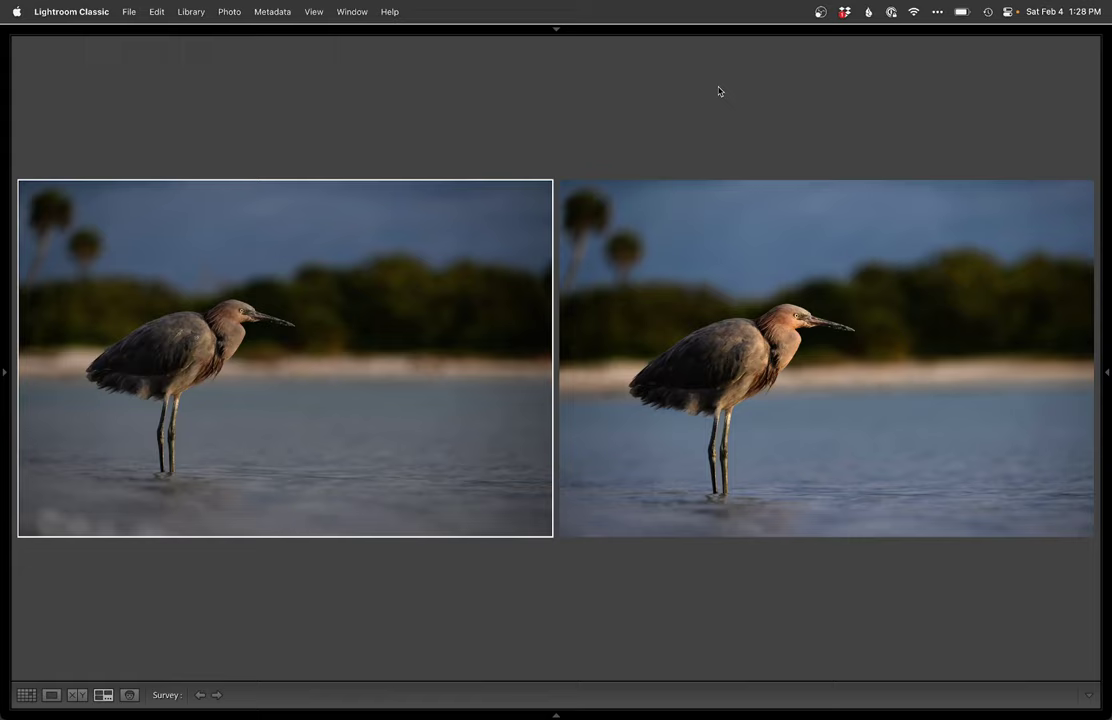
double_click(323, 312)
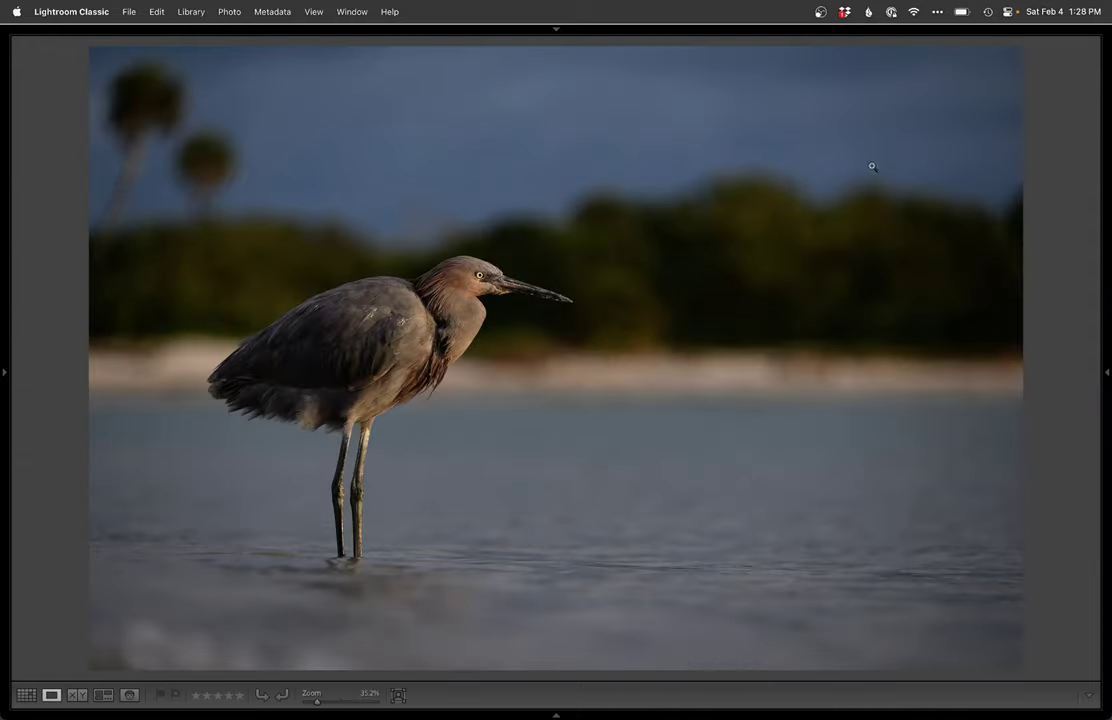
key(Right)
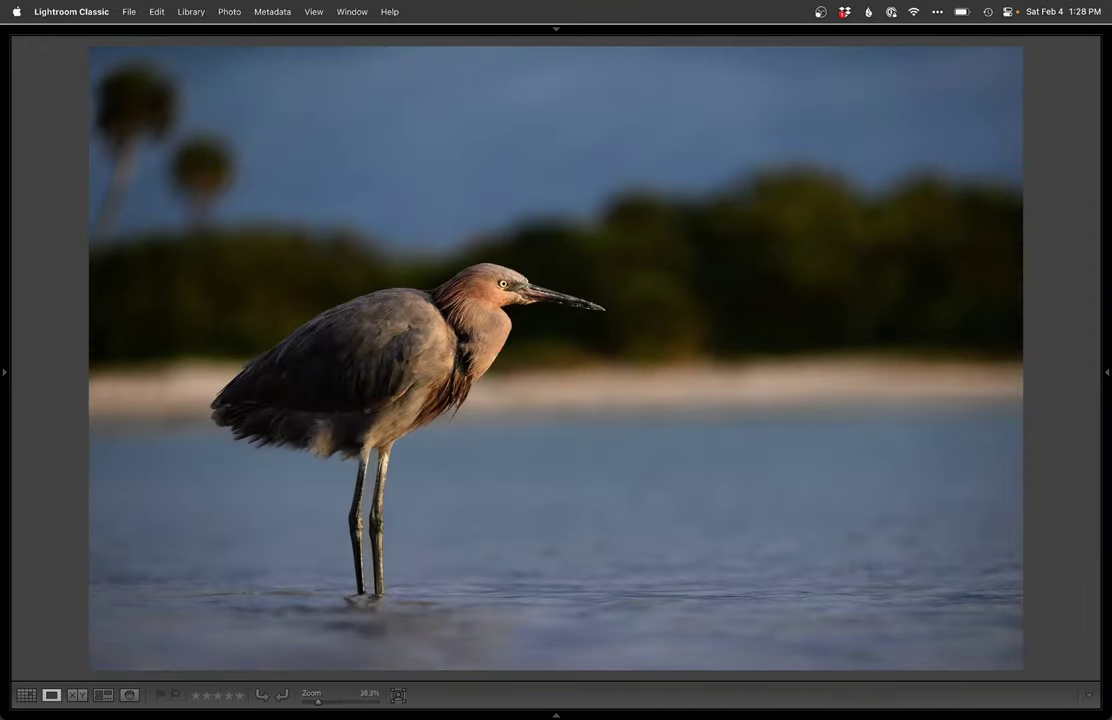
key(Left)
key(Right)
key(n)
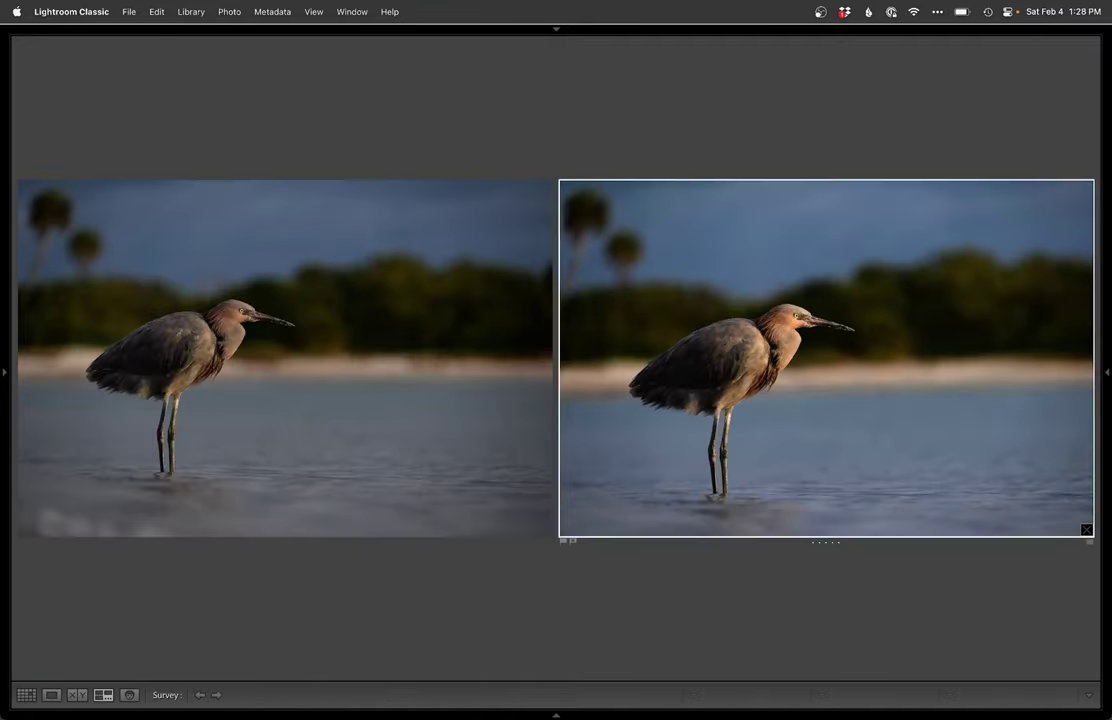
double_click(873, 291)
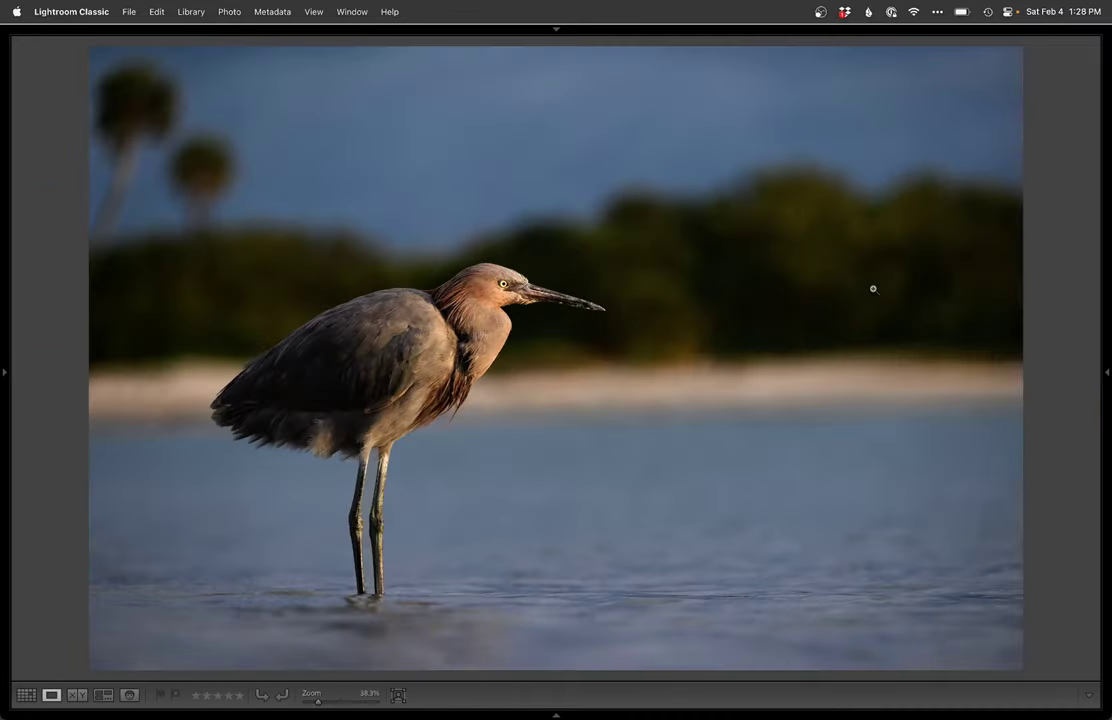